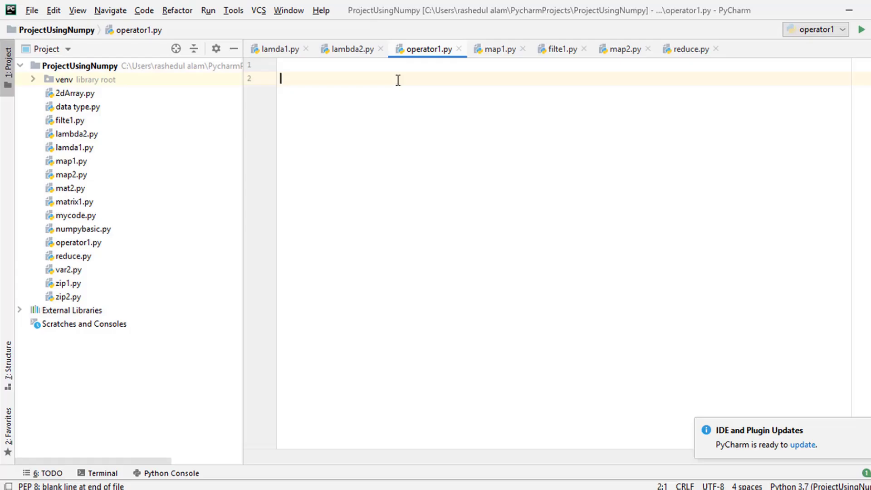
type("x ")
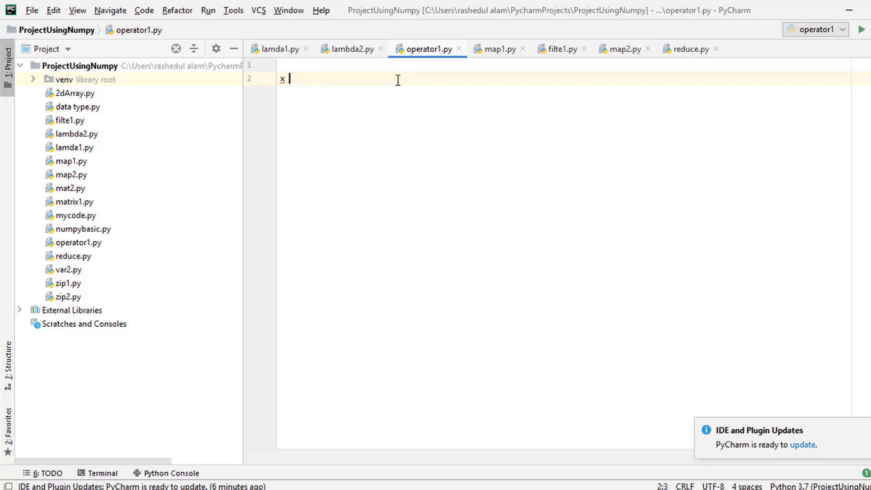
type("= 10")
Step: Write x = 10, y = 3, z = x * y, print(z) and run operator1, getting 30
key("Return")
type("y ")
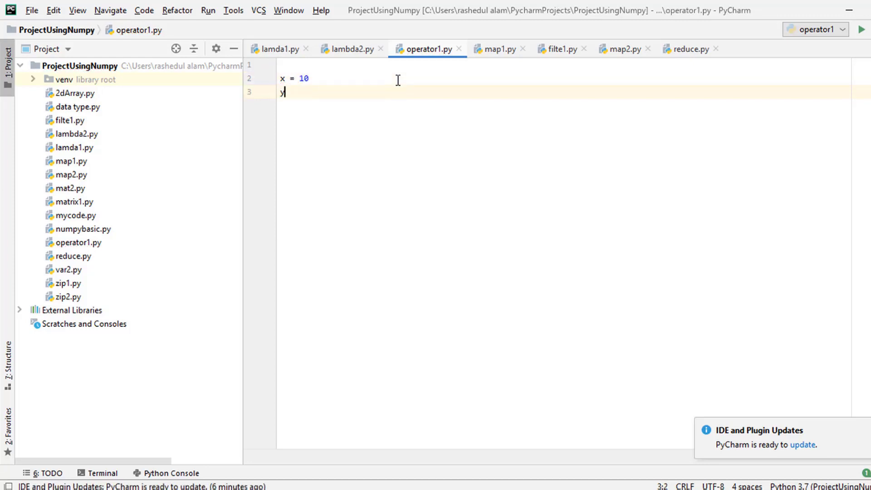
type("= 3")
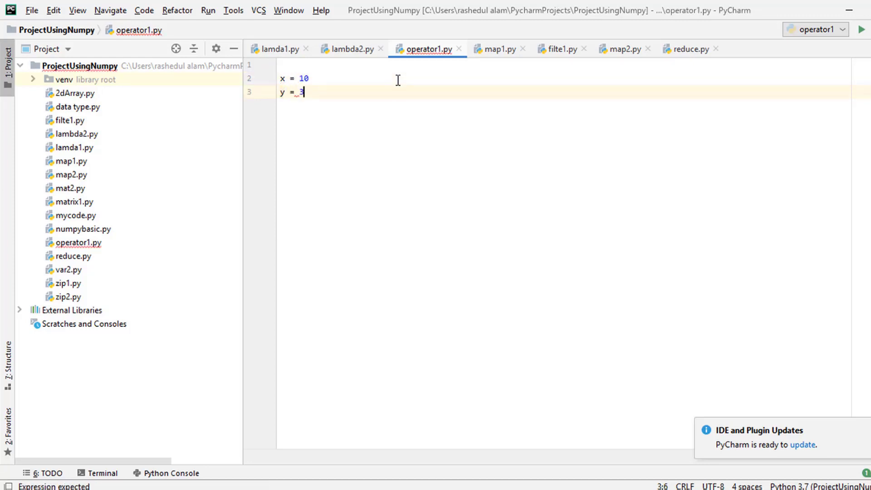
key("Return")
type("z ")
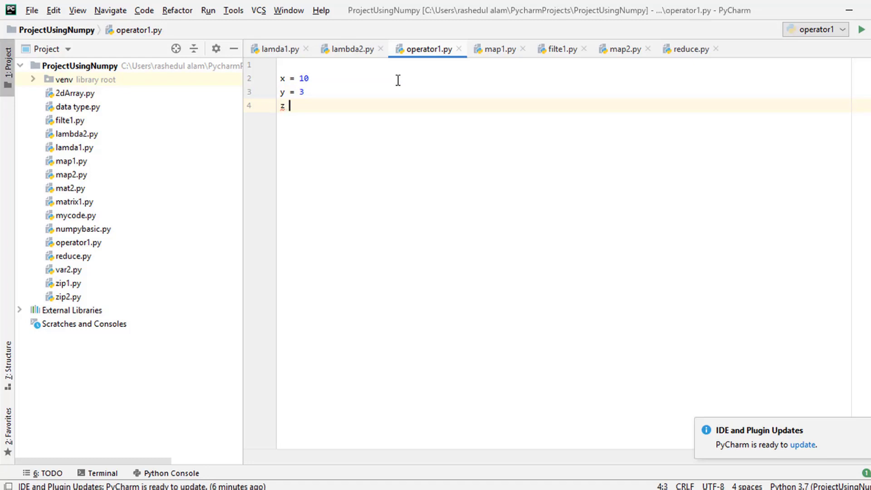
type("= x * y")
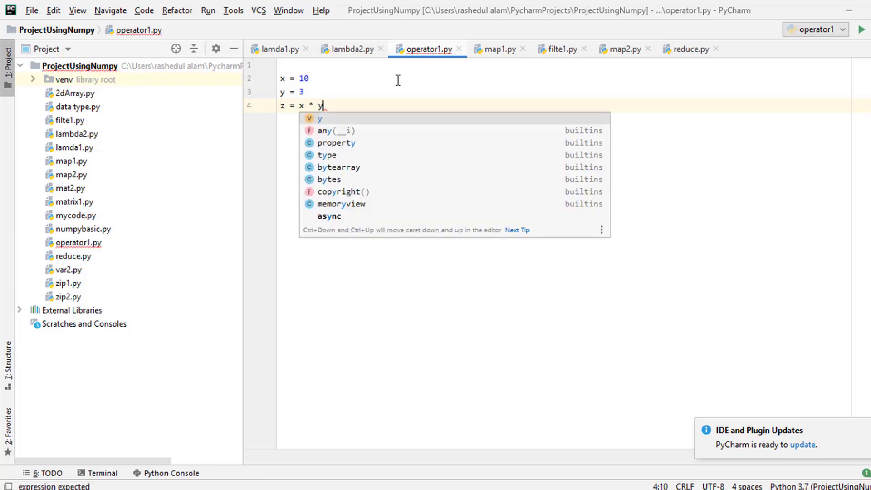
key("Return")
type("print")
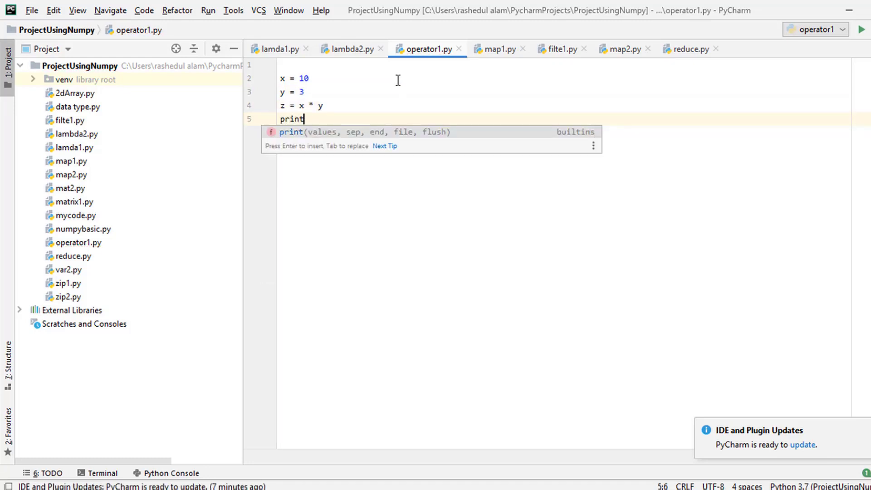
type("(z")
right_click(349, 140)
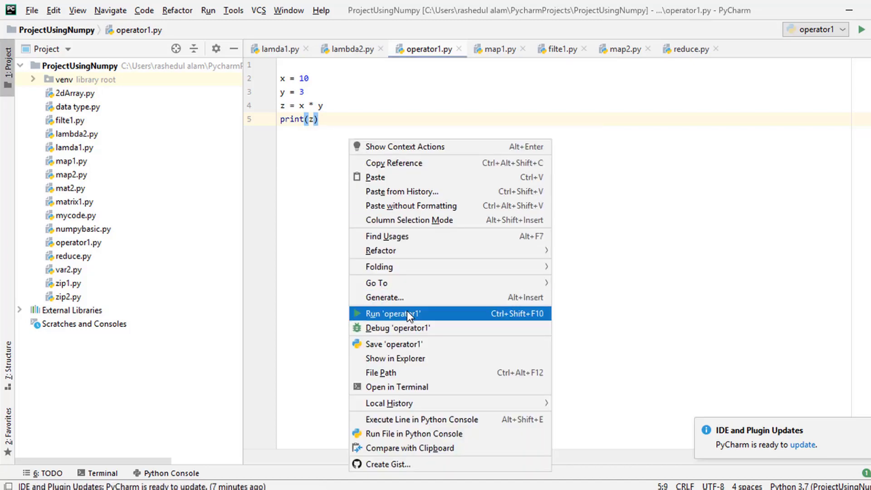
left_click(407, 313)
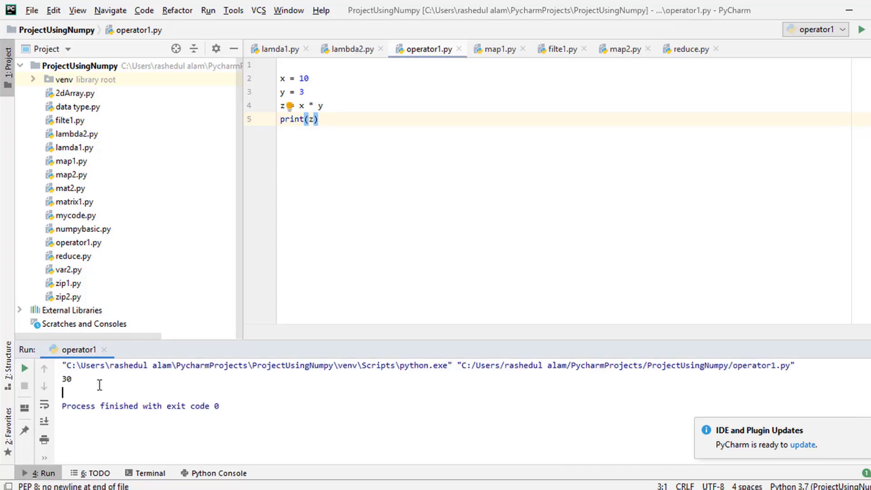
Step: Replace the 10 on line 2 with input() using autocomplete
left_click(354, 78)
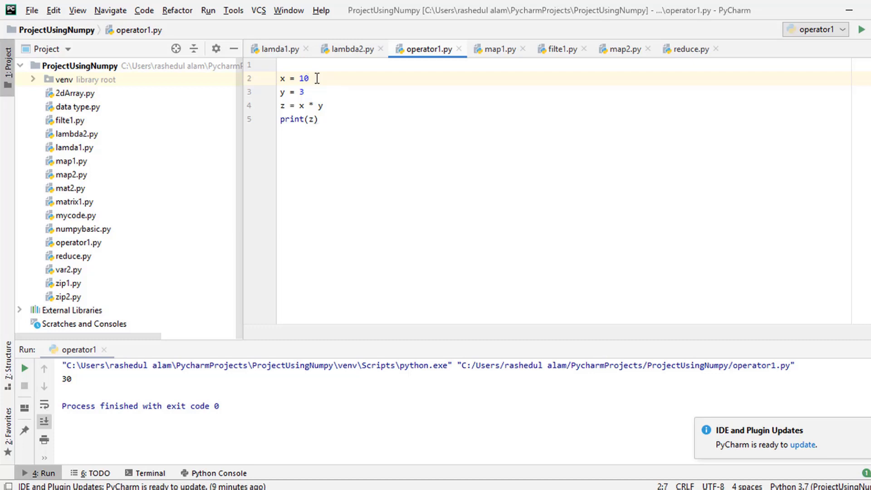
key("BackSpace")
key("BackSpace")
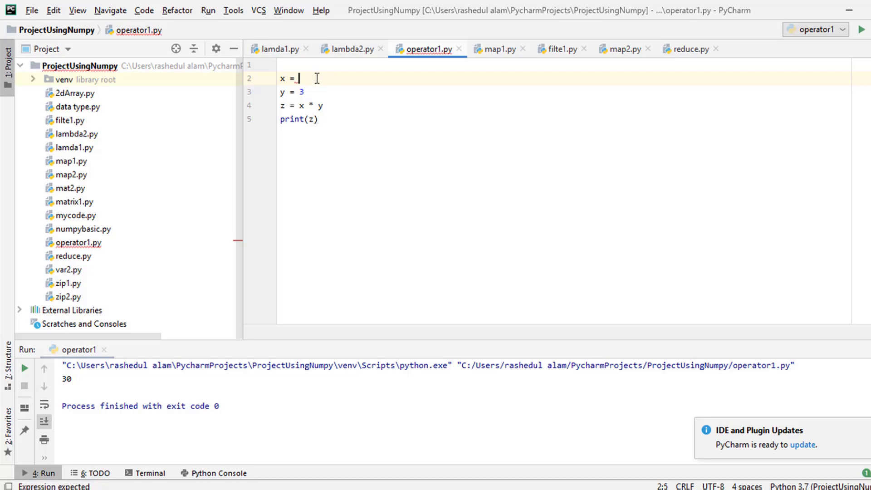
type("i")
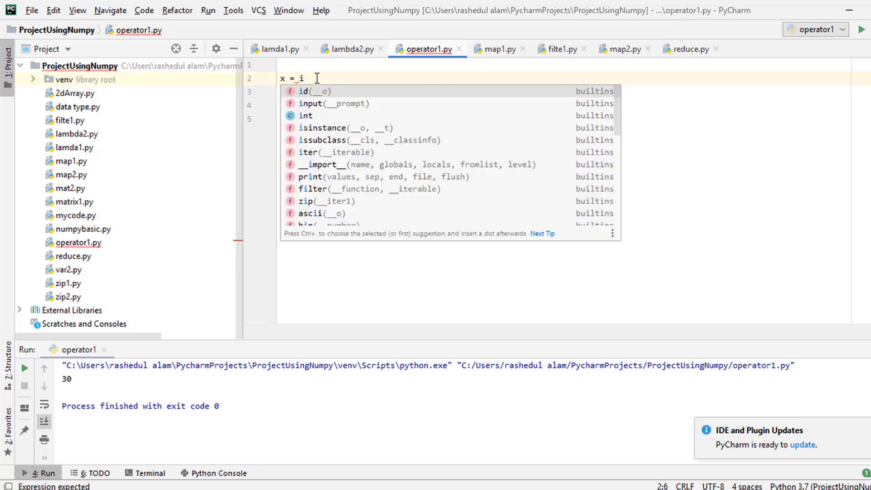
type("n")
key("Return")
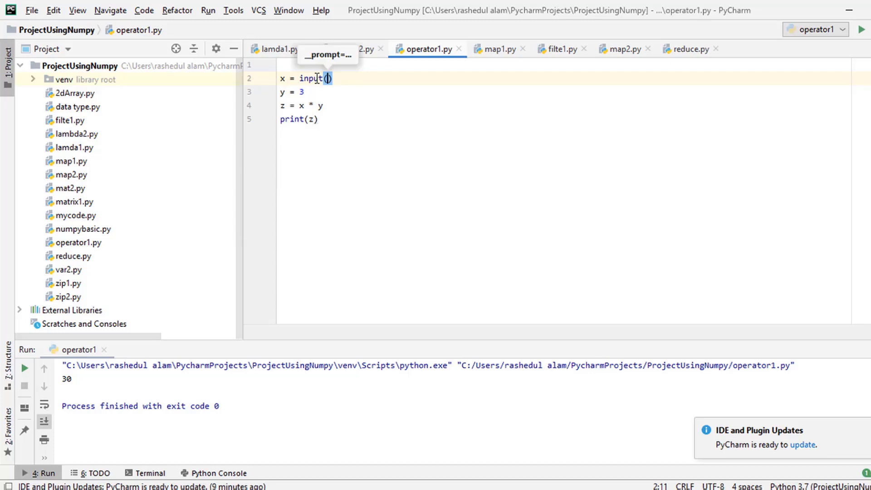
Step: Delete the y, z and print lines and run operator1
left_click_drag(319, 118, 281, 92)
key("BackSpace")
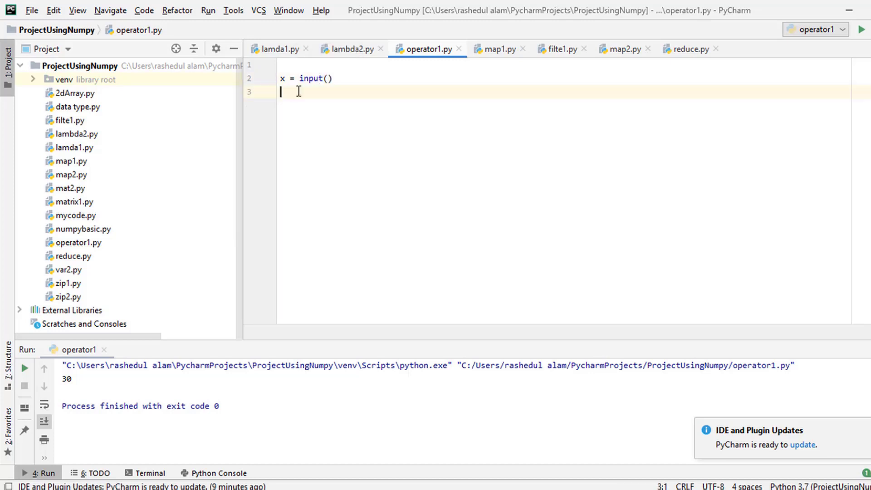
right_click(298, 91)
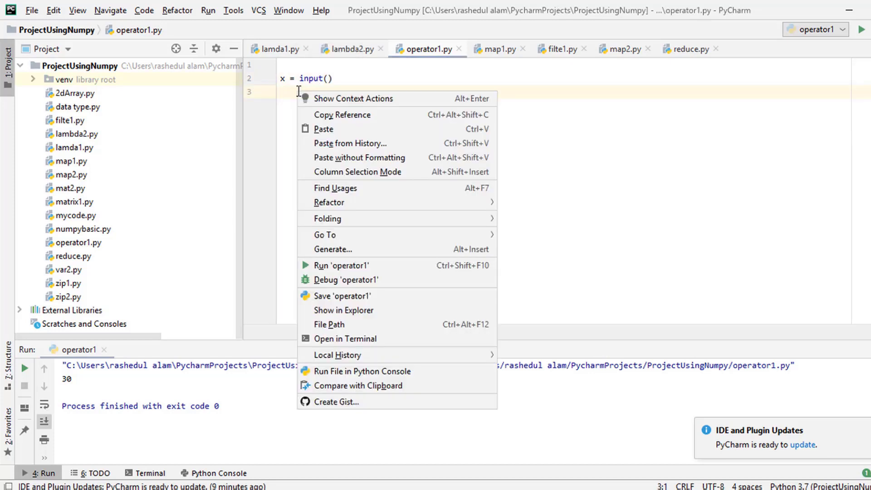
left_click(321, 265)
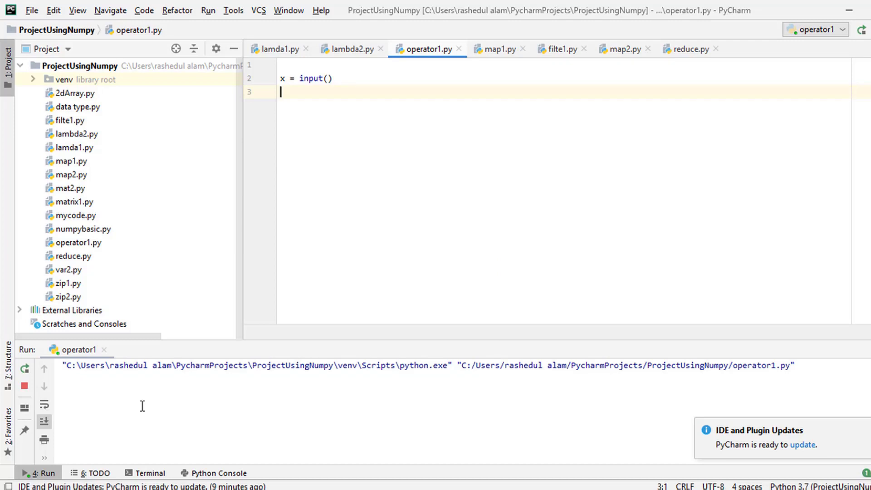
Step: Enter 40 in the Run console, then start the script again
left_click(117, 390)
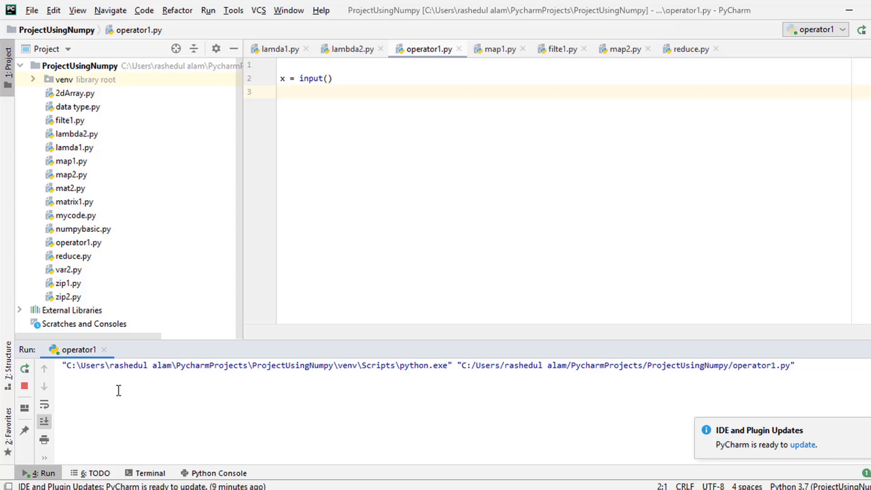
type("40")
key("Return")
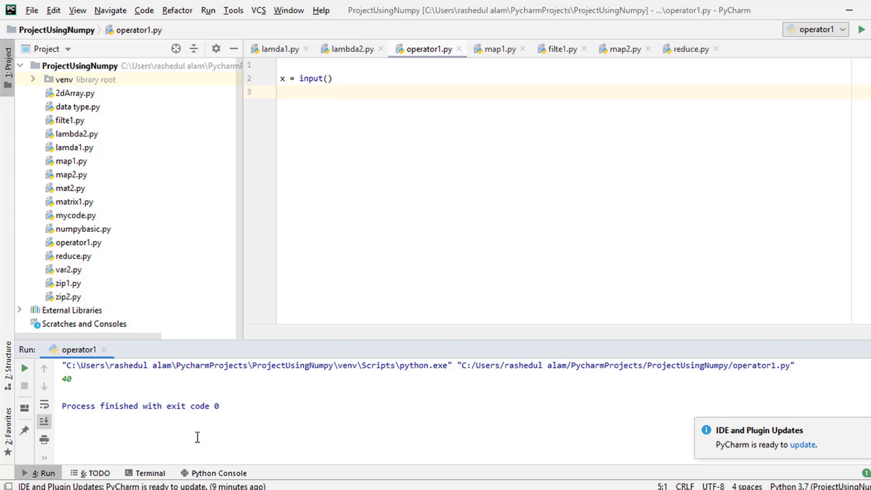
left_click(101, 383)
Step: Rerun the script, then add an 'Enter any number ' prompt and a print(x) line
left_click(334, 96)
key("shift+F10")
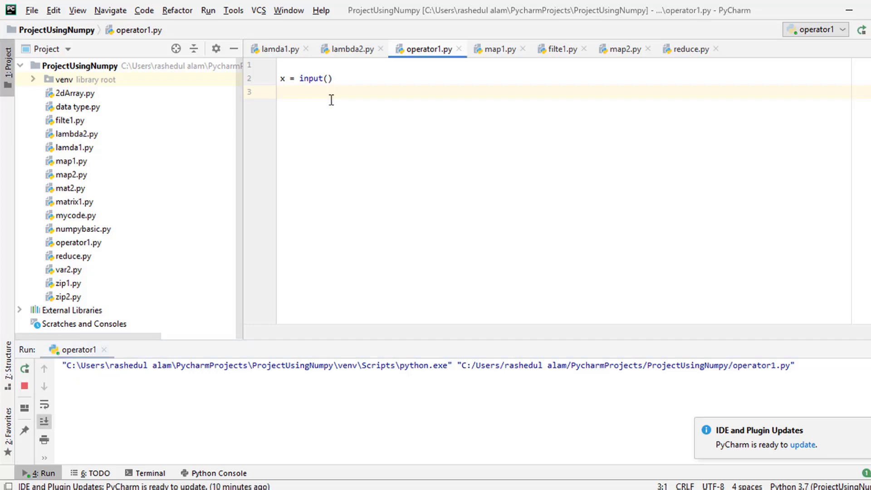
left_click(328, 78)
type("'E")
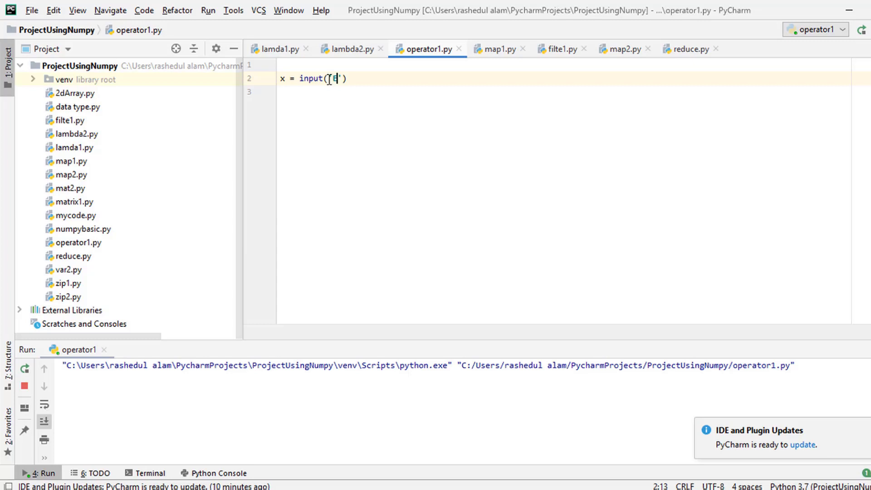
type("nter an")
type("y number")
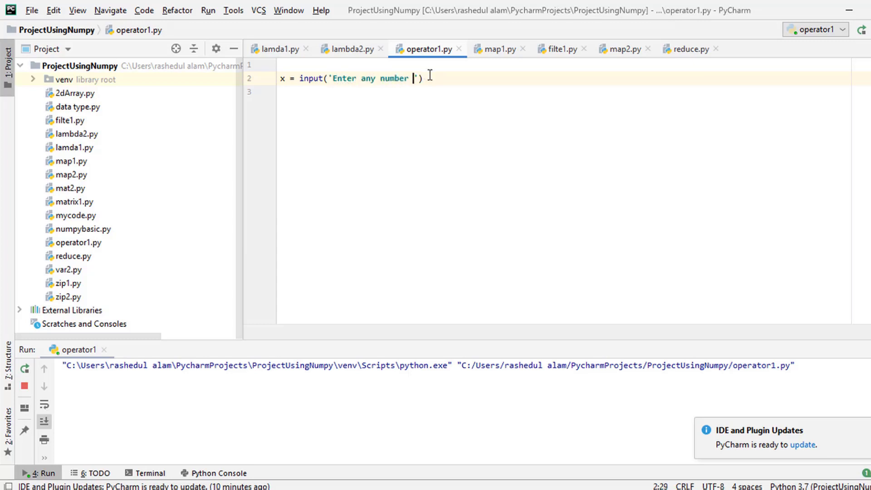
left_click(429, 78)
key("Return")
type("pr")
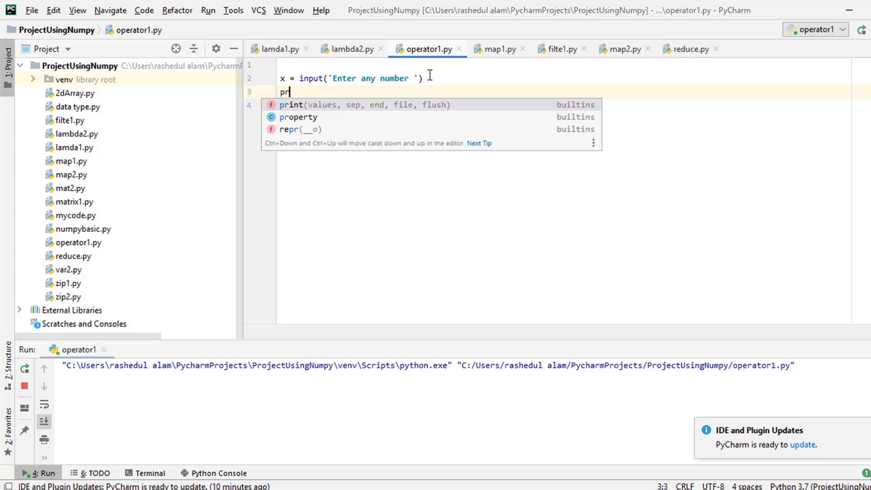
key("Return")
type("x")
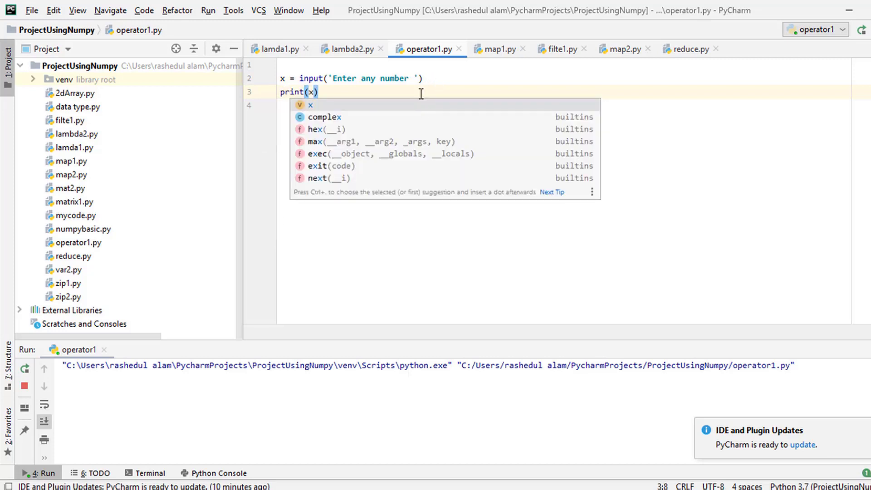
Step: Run operator1 and enter 4, which prints 4
right_click(420, 93)
left_click(445, 268)
left_click(242, 379)
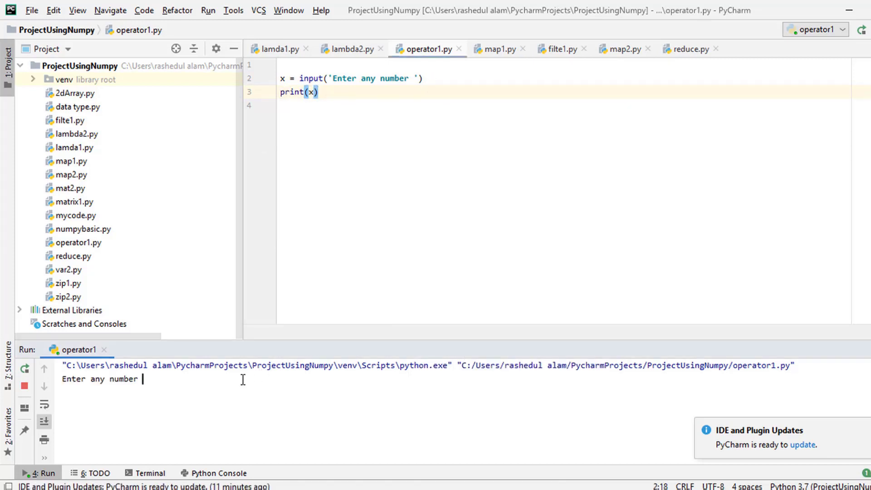
type("4")
key("Return")
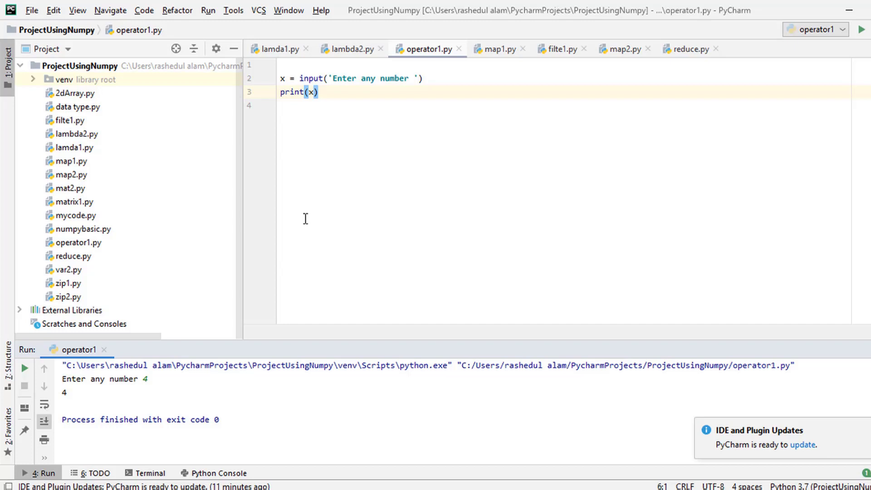
left_click(437, 77)
Step: Add y = input('Enter any number ') above print(x)
key("Return")
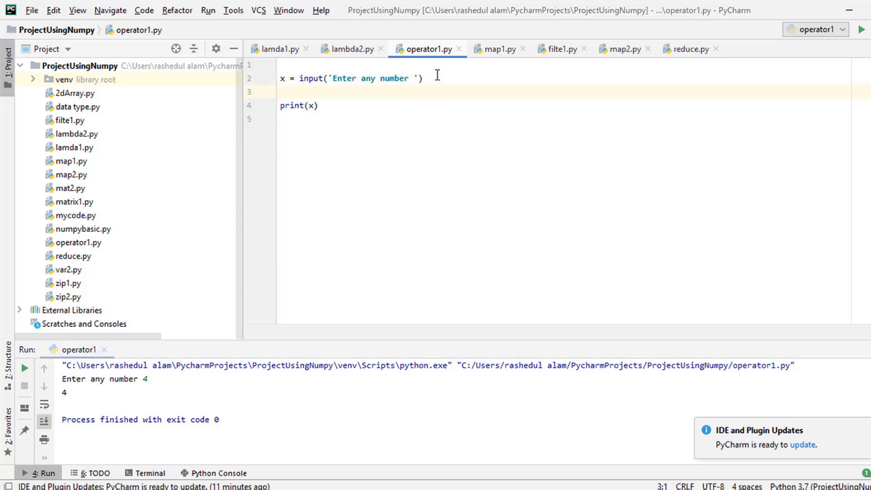
type("y")
type(" = in")
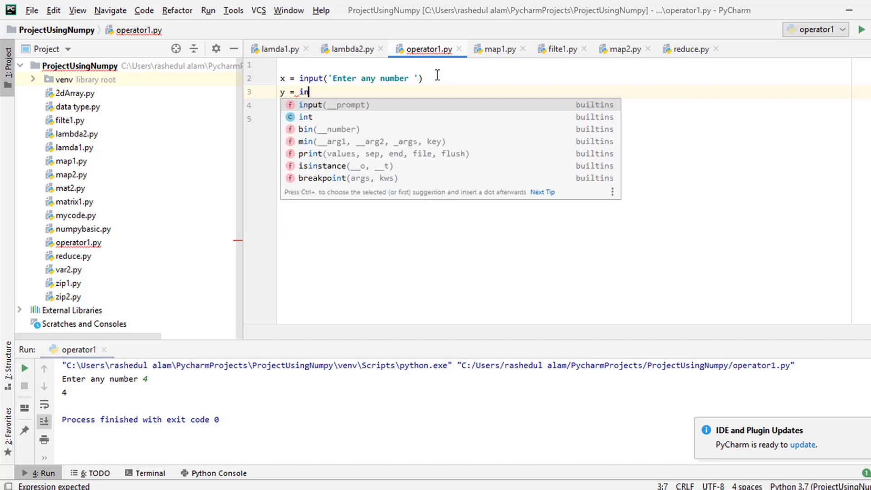
key("Return")
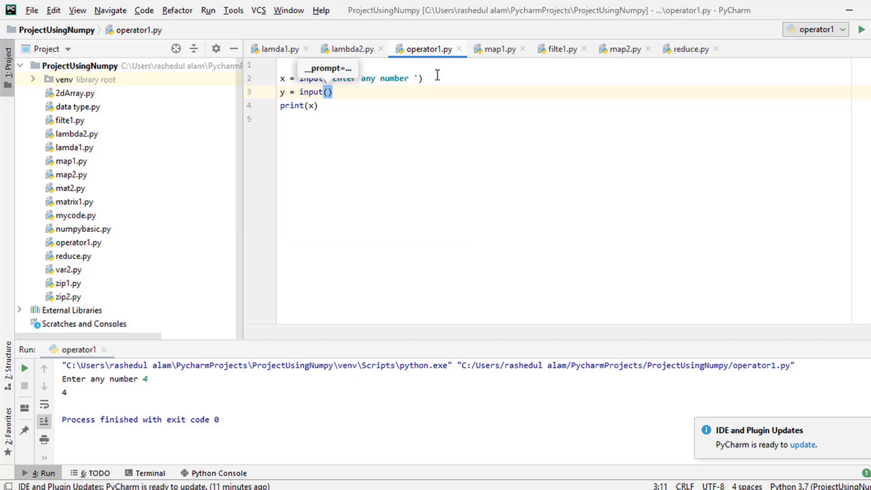
type("'En")
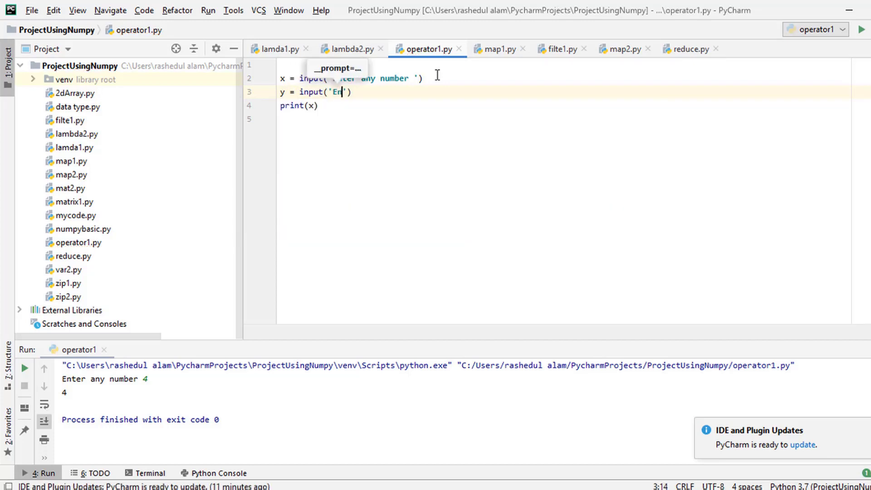
type("ter a")
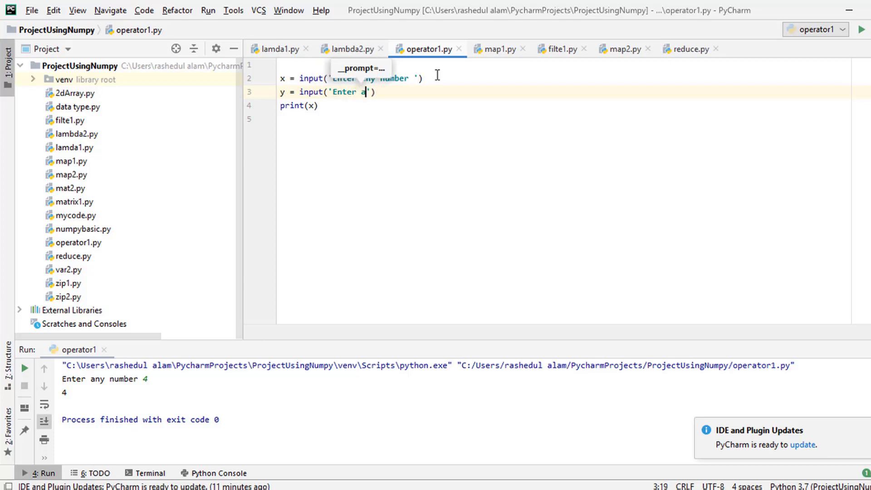
type("ny number")
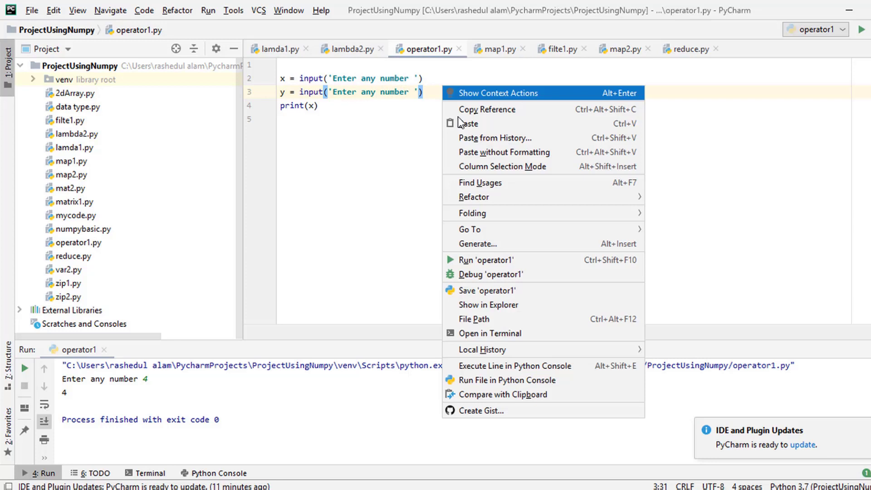
right_click(443, 86)
left_click(426, 90)
Step: Add z = x+y on a new line
key("Return")
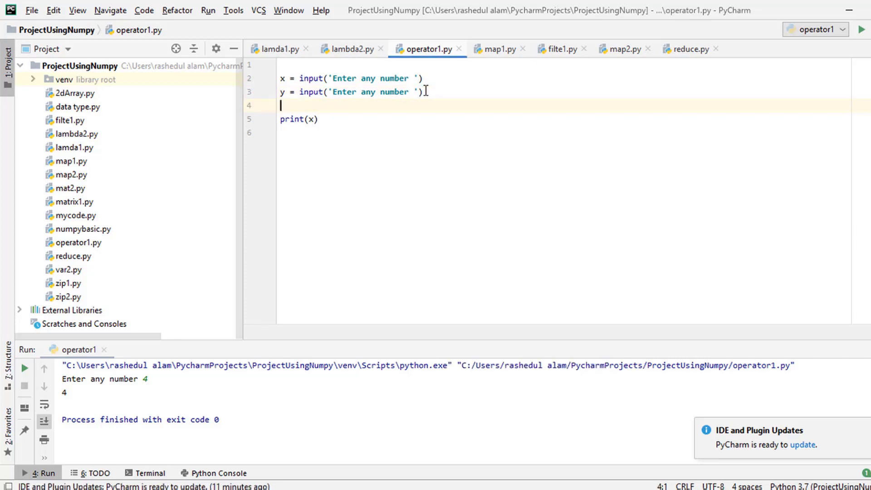
type("z = x")
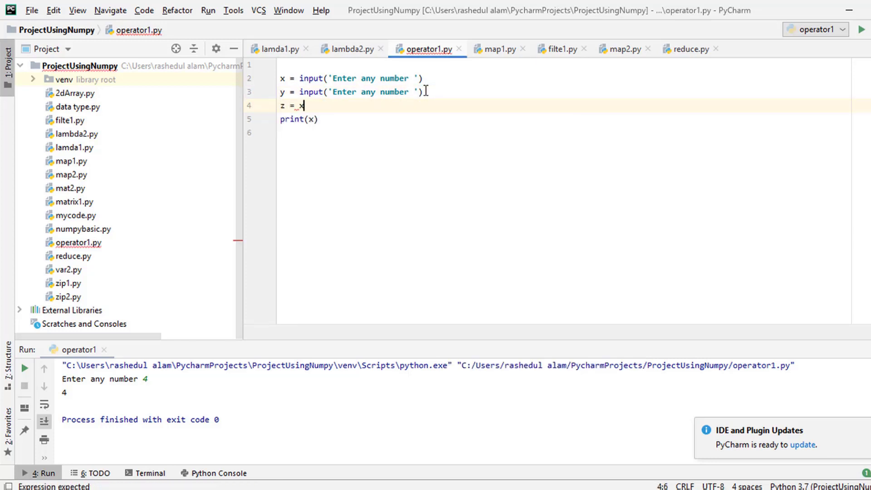
type("+y")
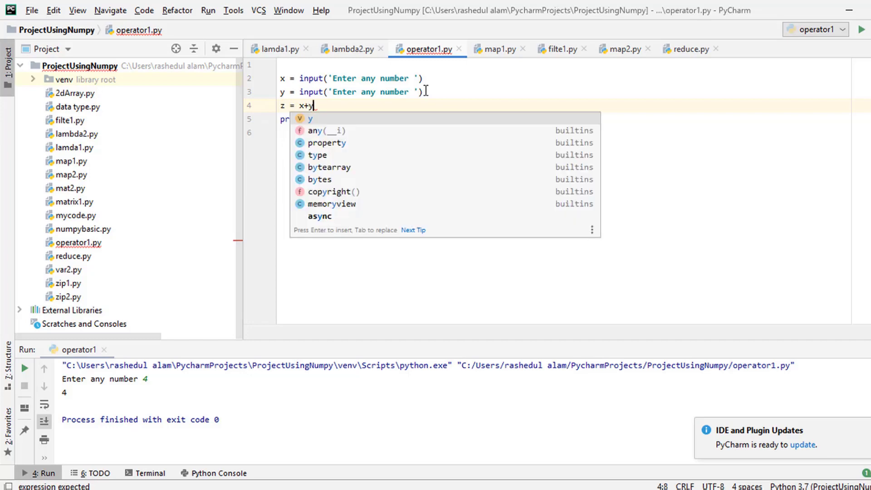
right_click(383, 113)
key("Escape")
left_click(369, 100)
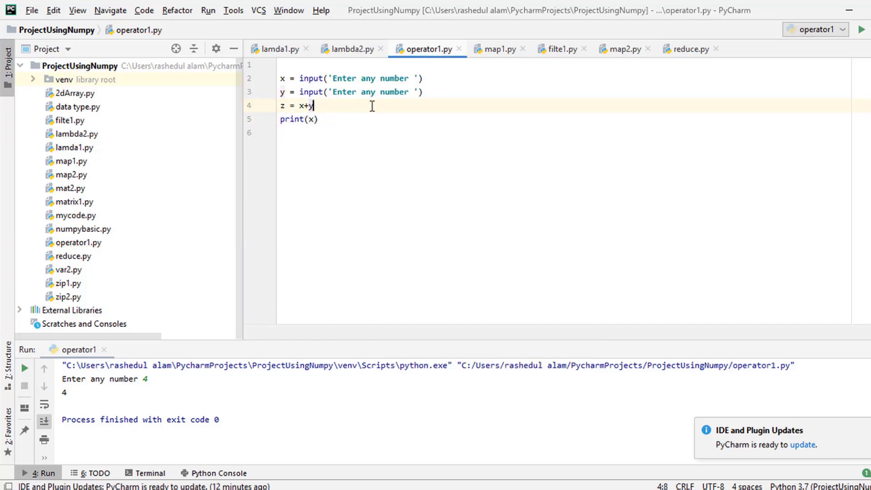
Step: Run operator1 entering 5 and 5; it still prints 5
right_click(371, 103)
left_click(400, 281)
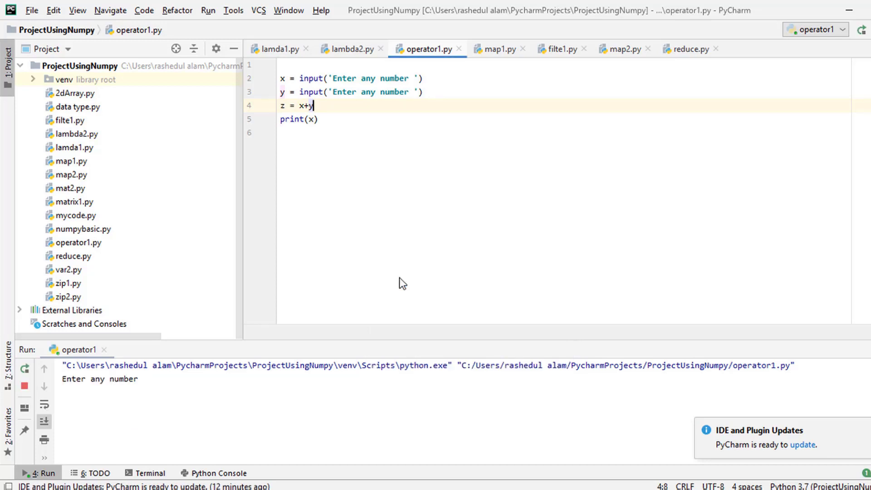
left_click(198, 380)
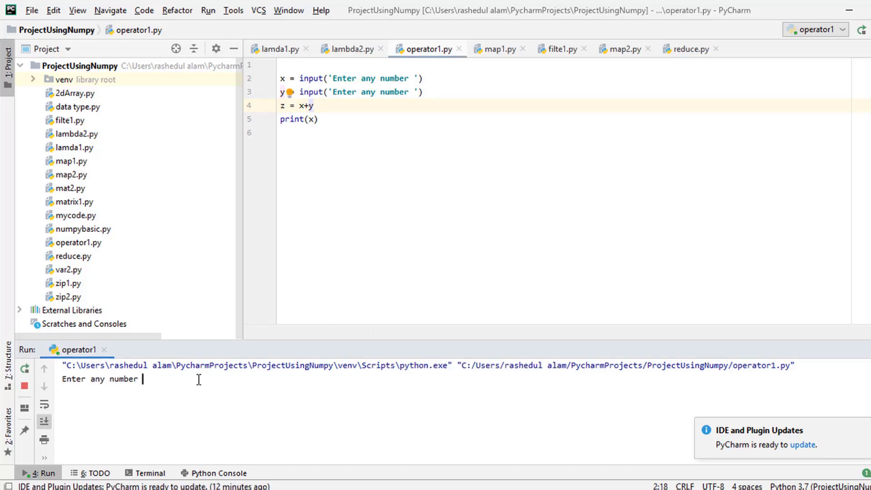
type("5")
key("Return")
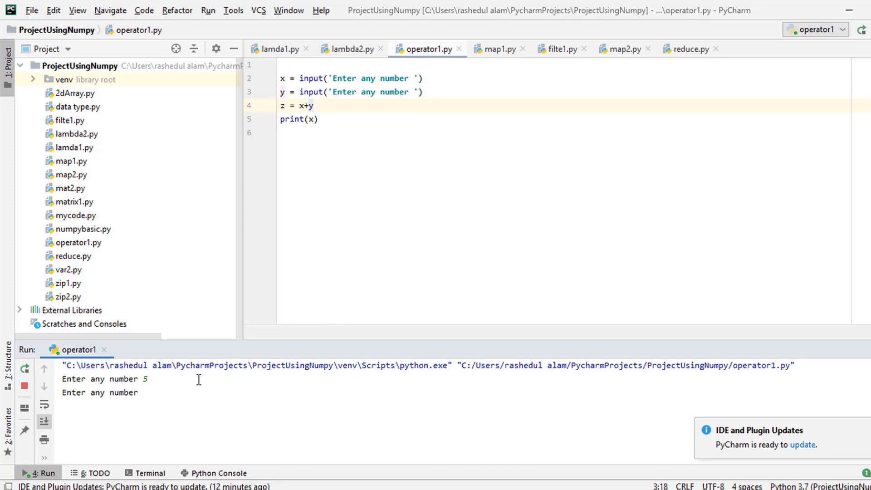
type("5")
key("Return")
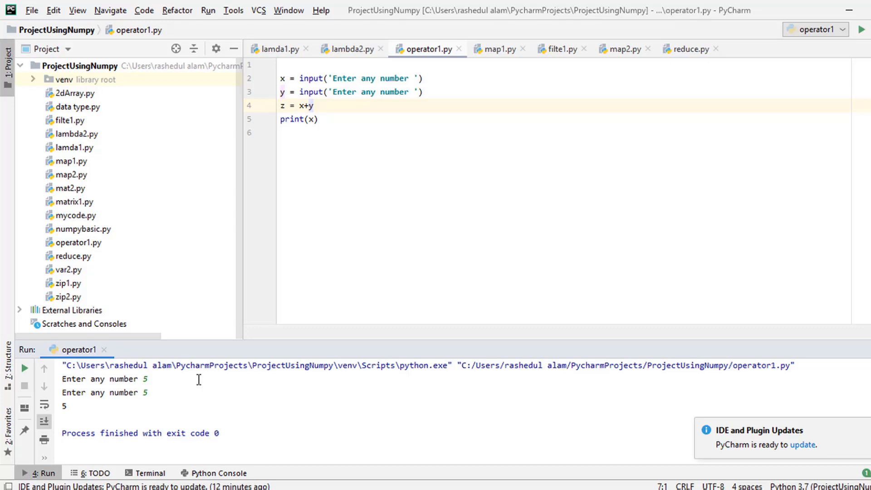
Step: Change print(x) to print(z)
left_click(295, 410)
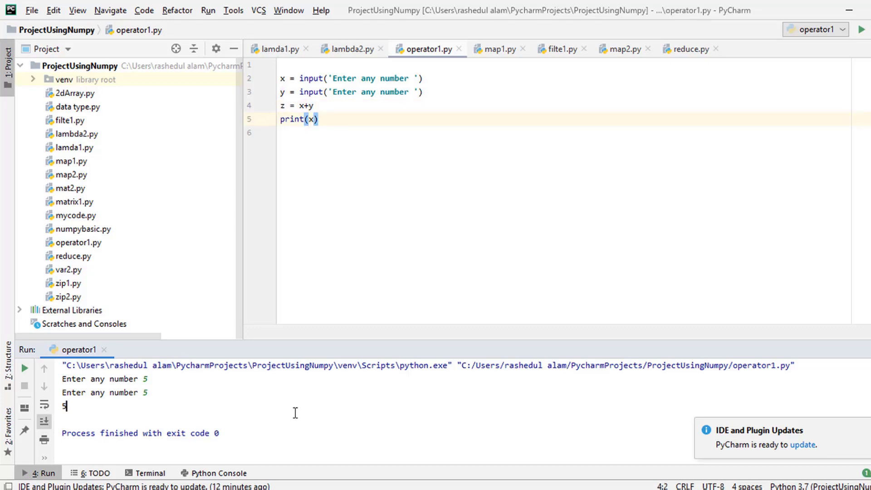
left_click(313, 120)
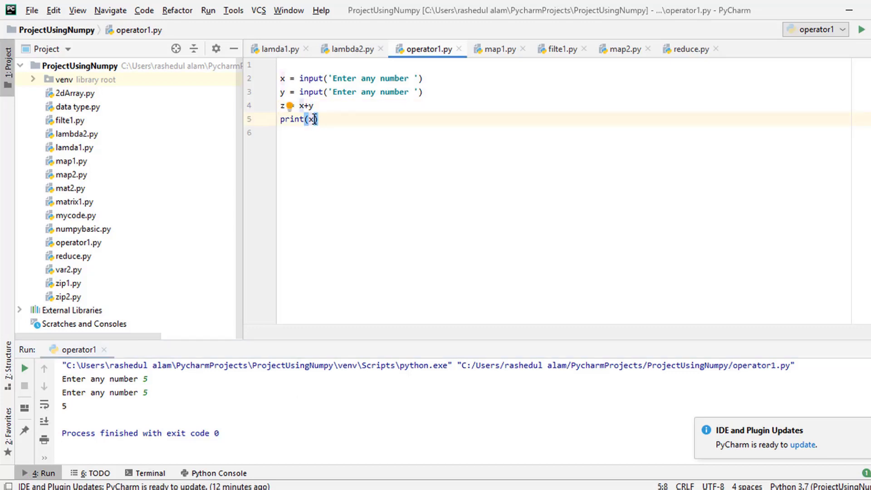
key("BackSpace")
type("z")
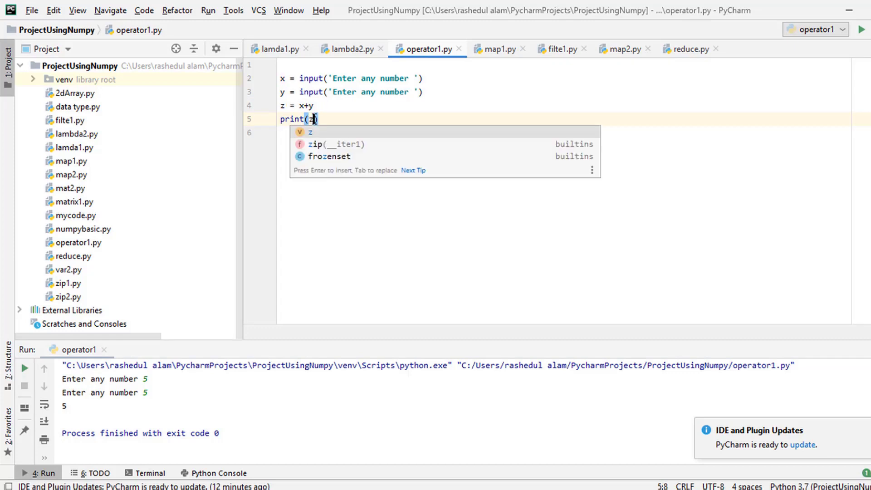
Step: Run operator1 with 5 and 5, producing the joined result 55
right_click(329, 116)
left_click(364, 289)
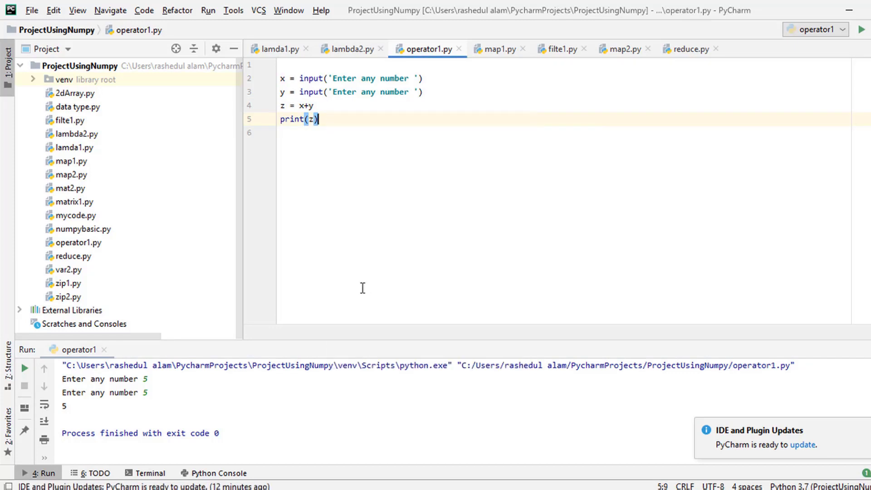
left_click(165, 382)
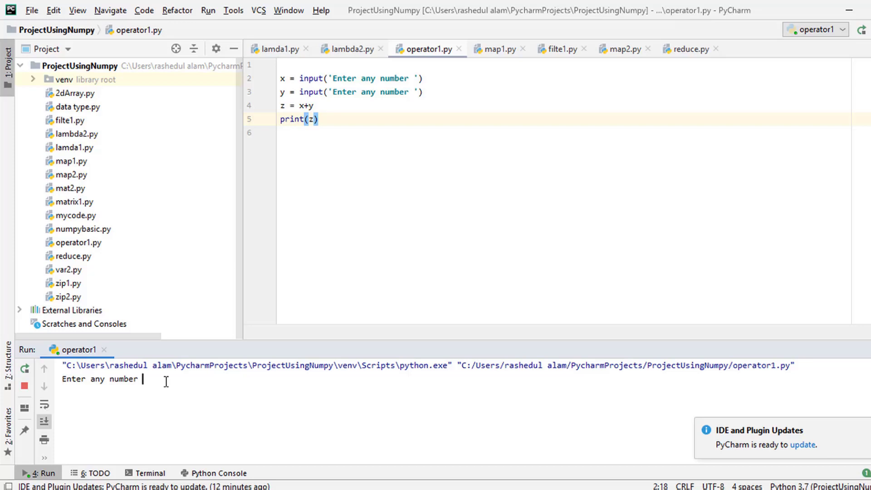
type("5")
key("Return")
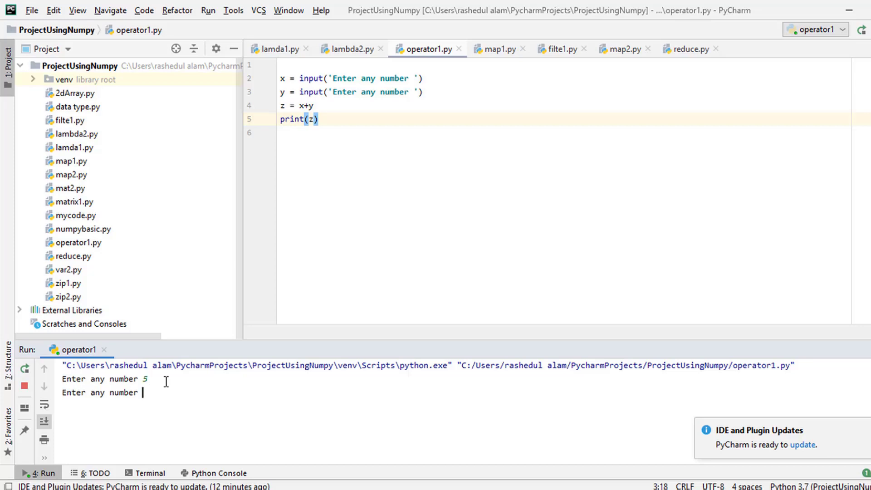
type("5")
key("Return")
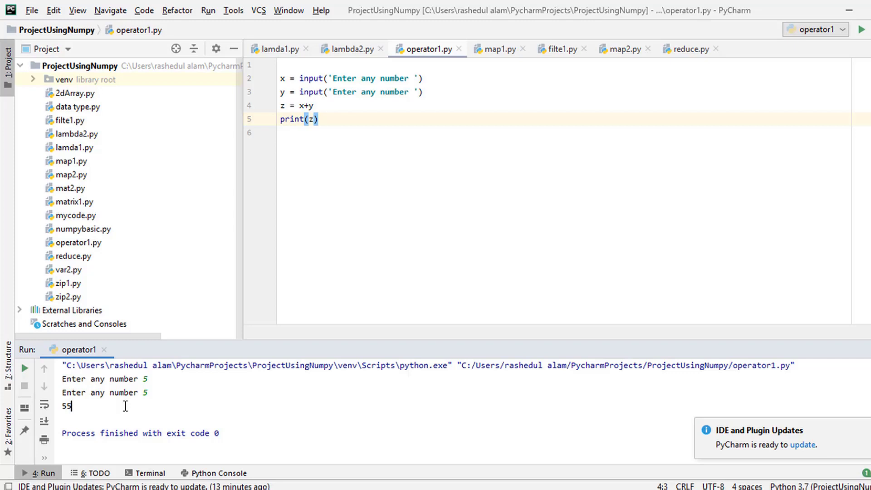
left_click(343, 105)
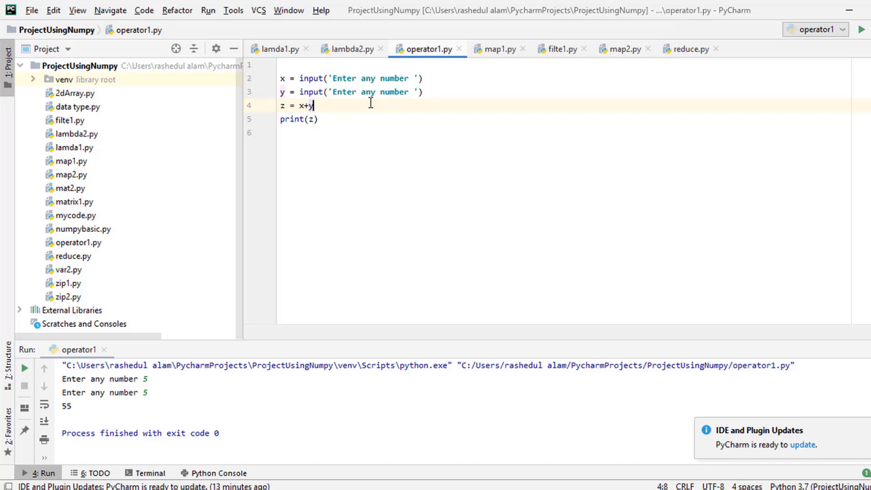
left_click(170, 374)
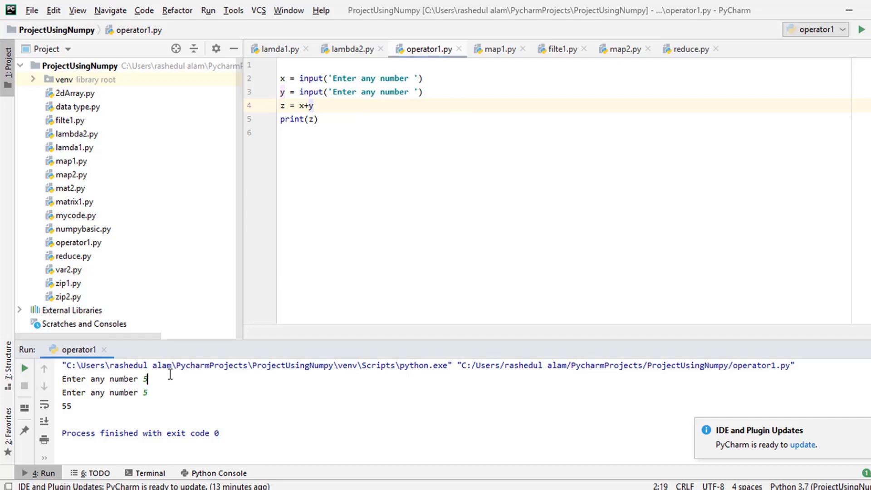
left_click(70, 407)
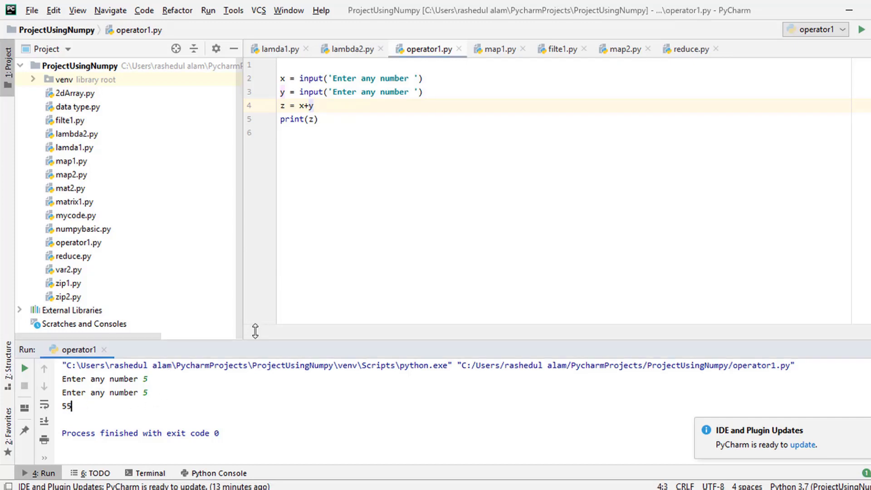
Step: Rewrite the print line as print(type(z))
left_click(346, 109)
key("Return")
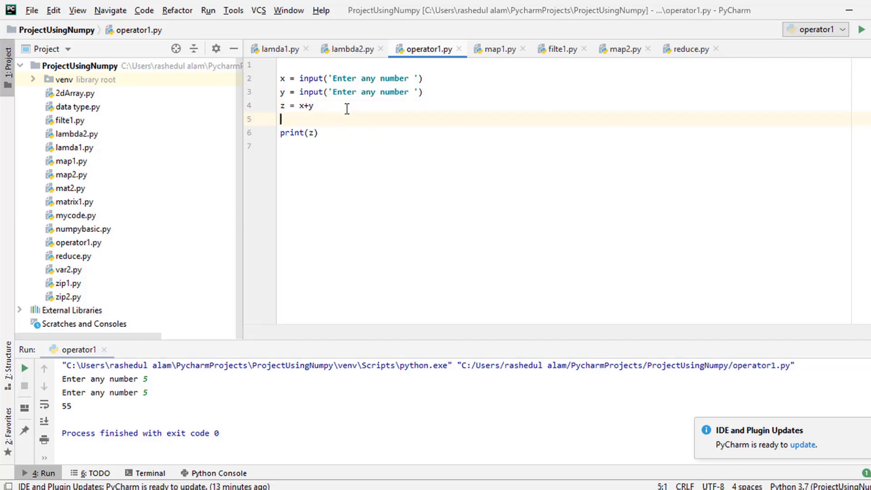
type("ty")
key("Return")
type("(")
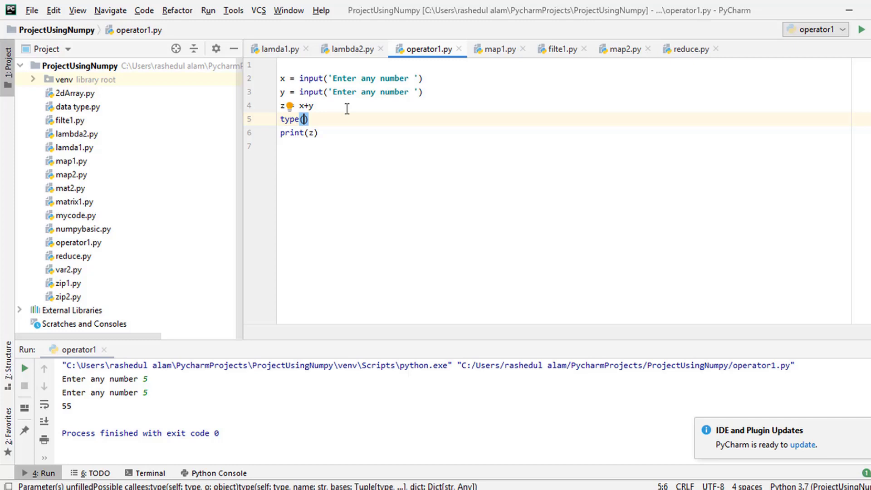
type("z)")
key("shift+Home")
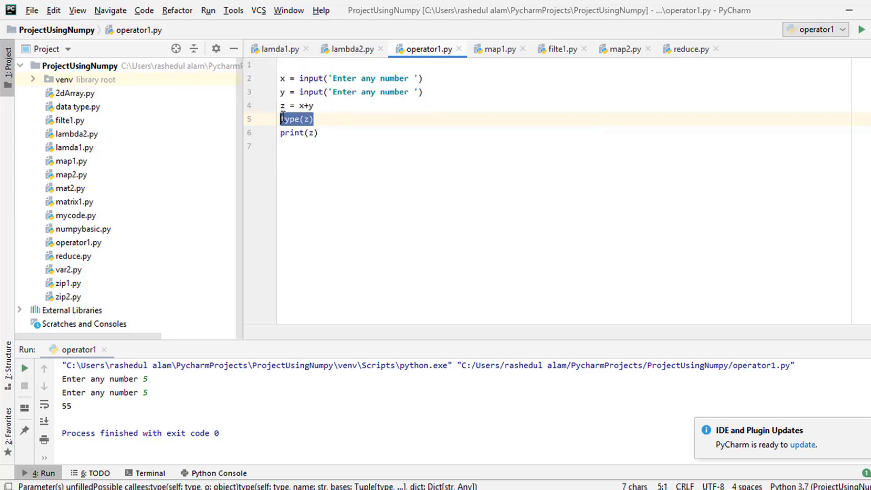
key("BackSpace")
left_click(313, 133)
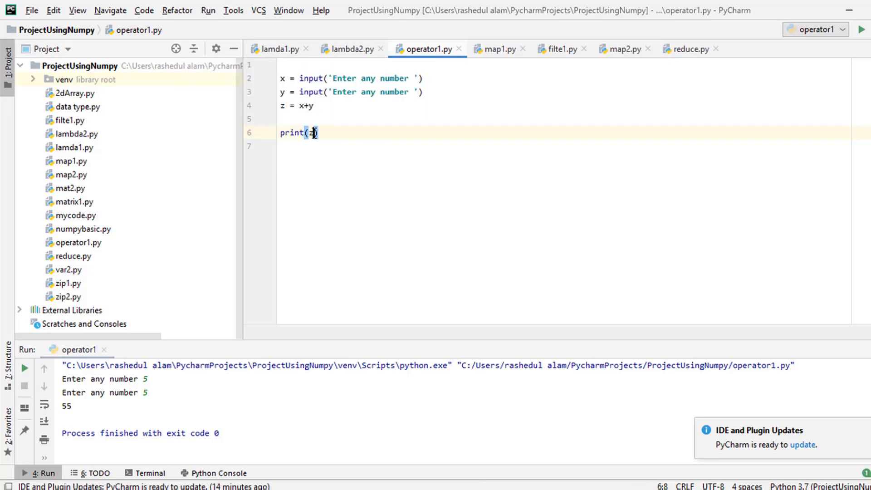
key("BackSpace")
key("ctrl+v")
Step: Run with 5 and 5, note <class 'str'>, and select type(z) for replacement
right_click(320, 123)
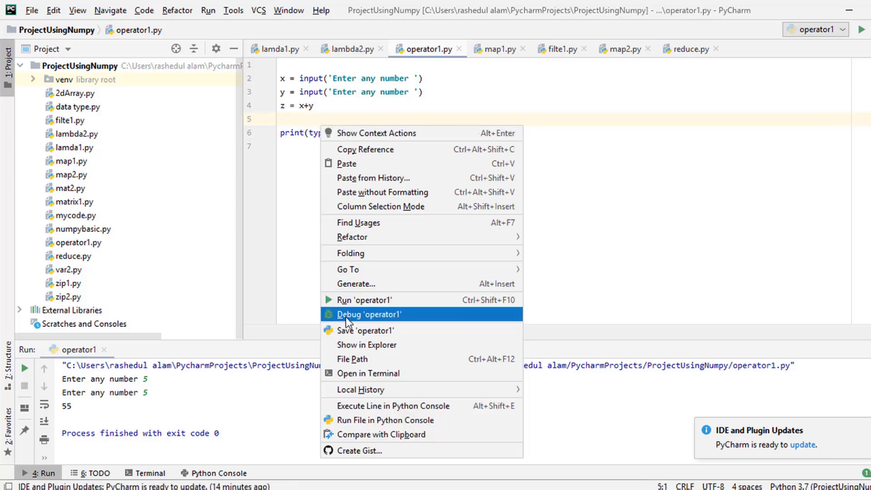
left_click(345, 300)
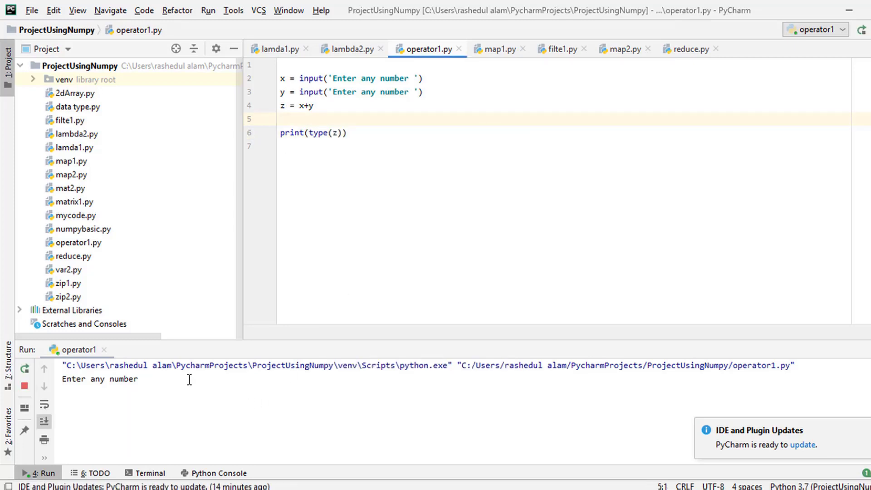
type("5")
key("Return")
type("5")
key("Return")
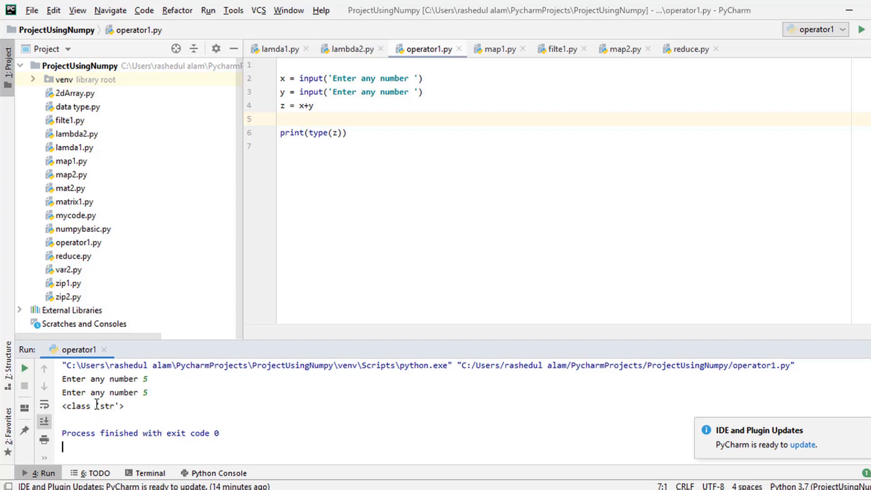
left_click_drag(95, 406, 134, 407)
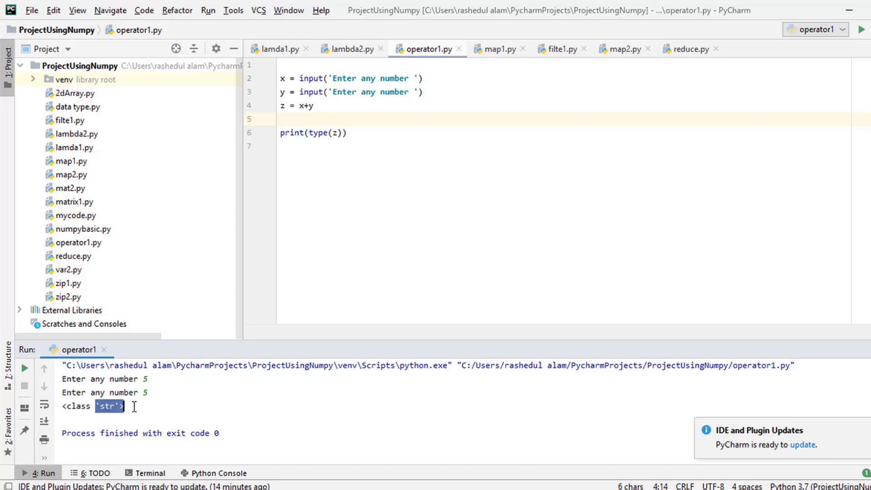
left_click(139, 407)
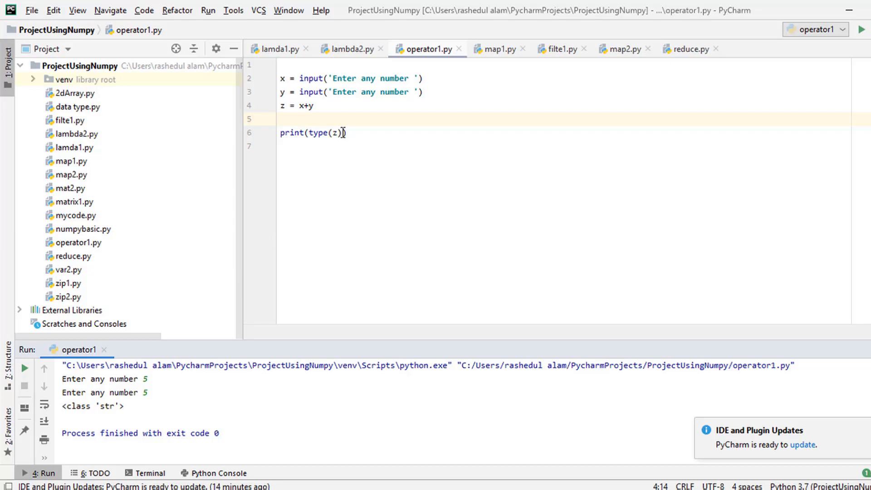
left_click_drag(343, 132, 310, 133)
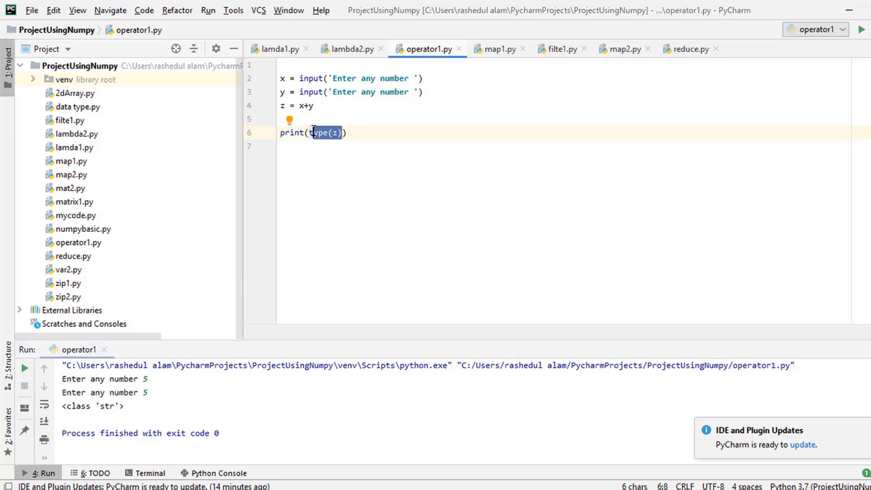
type("z")
Step: Add a = int(x) below the x input line
left_click(332, 118)
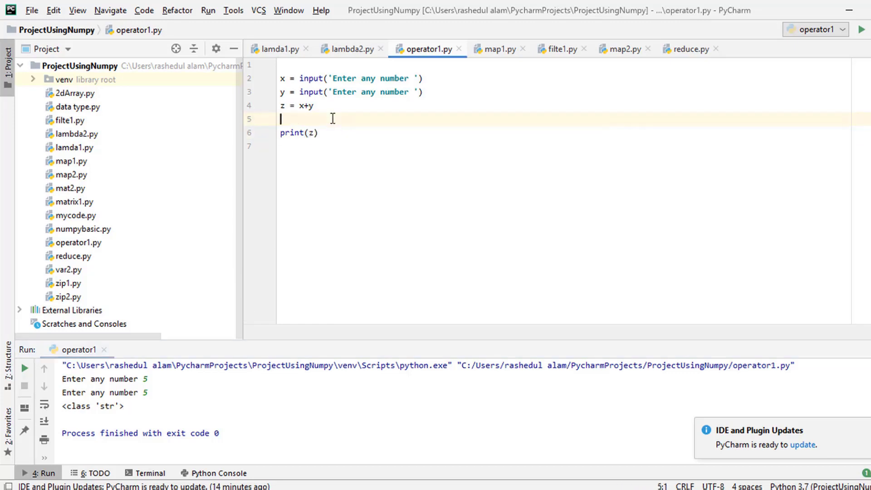
left_click(440, 78)
key("Return")
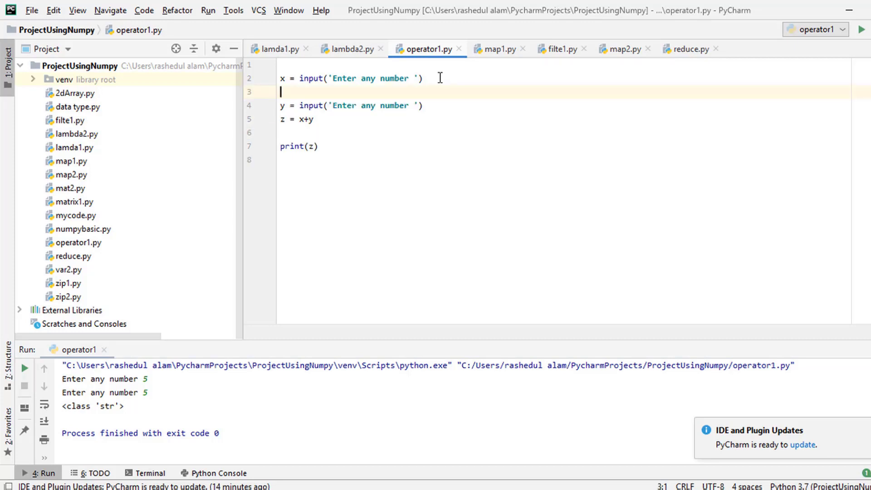
type("a =")
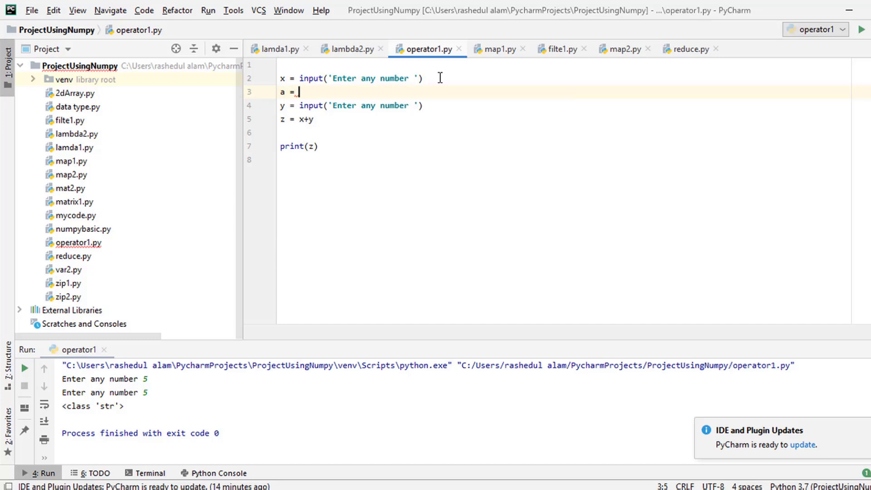
type(" int")
key("Escape")
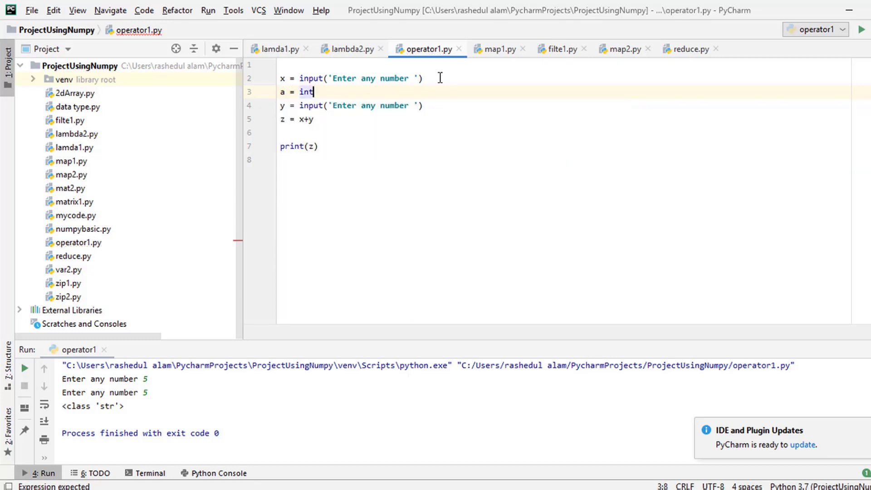
type("(x")
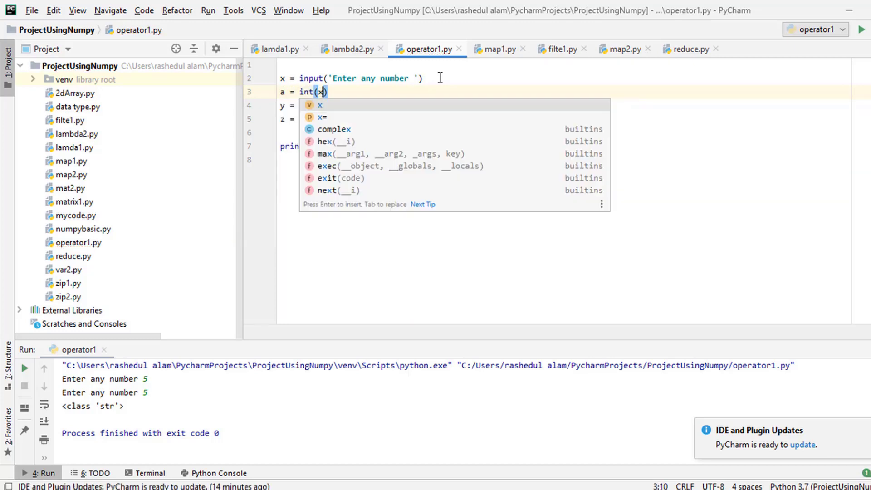
left_click(414, 79)
Step: Add b = int(y) and change the z line to z = a+b
left_click(437, 106)
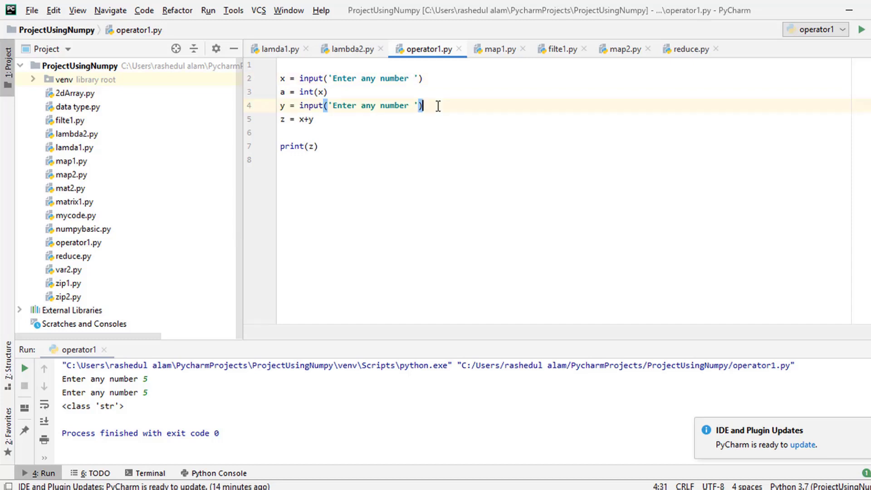
key("Return")
type("b")
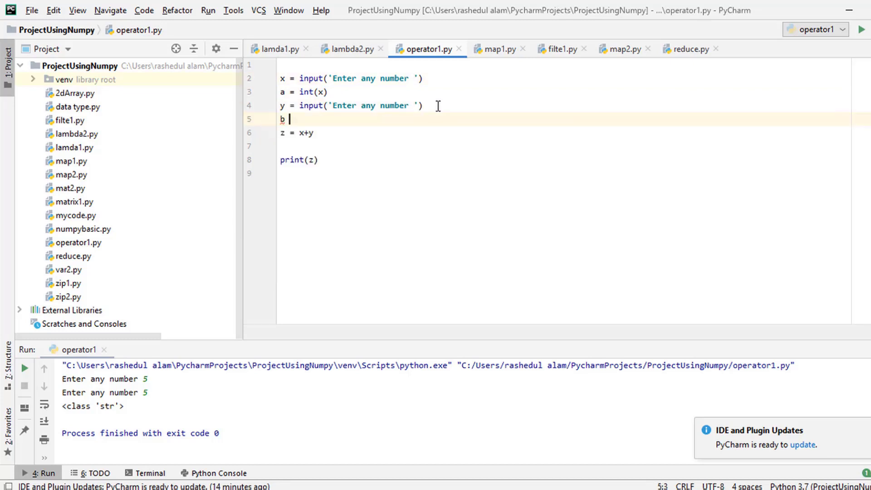
type(" = int(y)")
left_click(337, 137)
key("BackSpace")
key("BackSpace")
key("BackSpace")
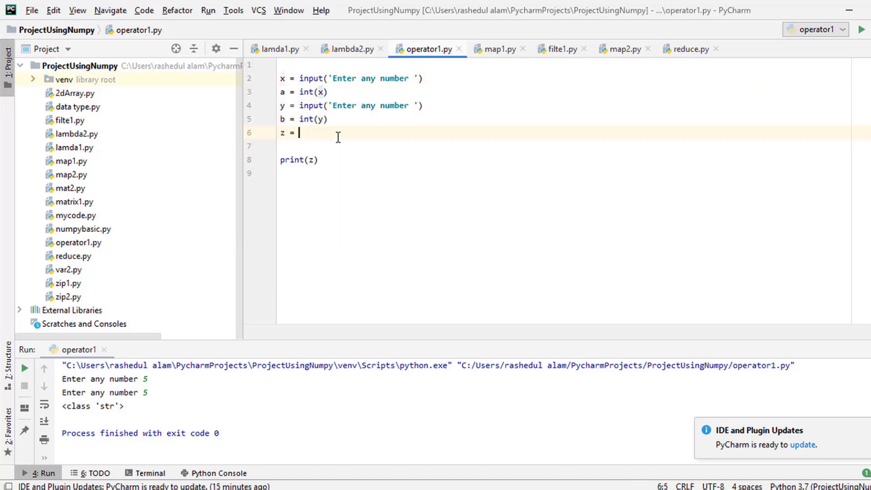
type("a+")
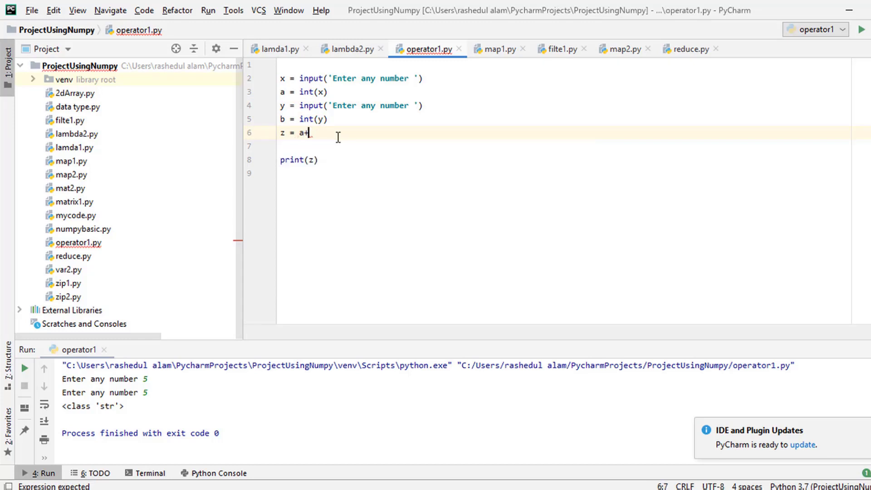
type("b")
key("Escape")
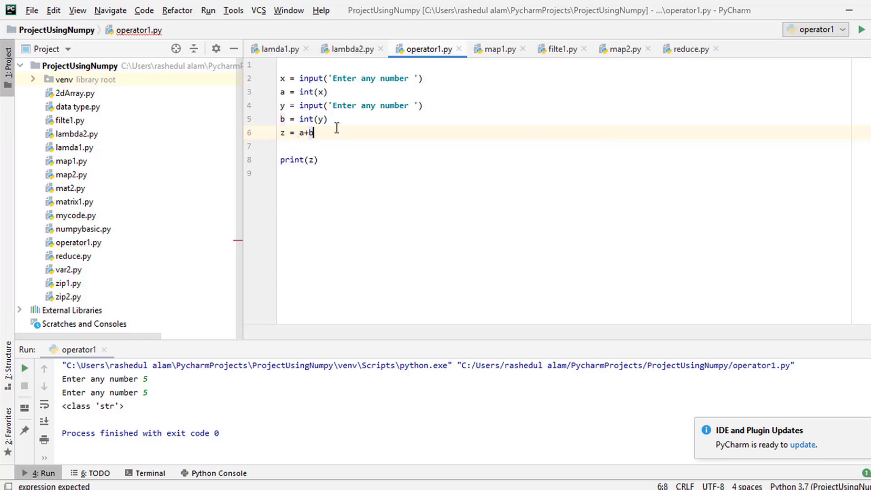
Step: Run operator1 with 5 and 5, which prints 10
right_click(338, 133)
left_click(367, 297)
left_click(220, 383)
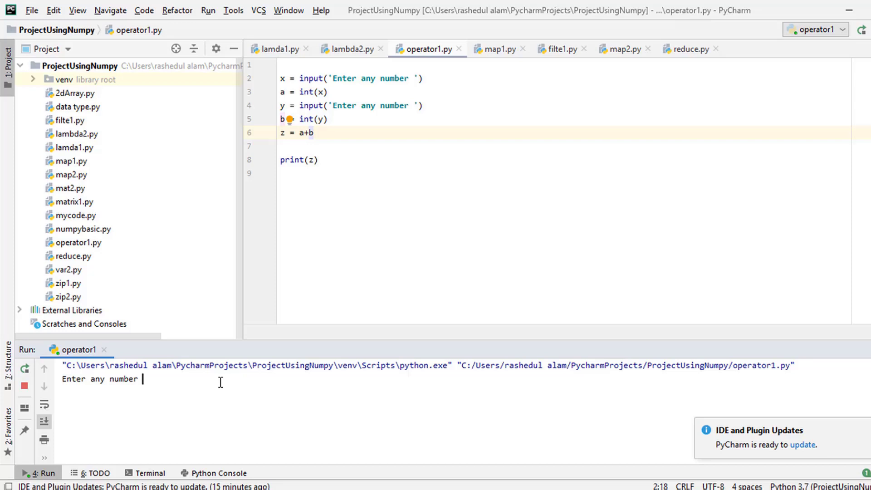
type("5")
key("Return")
type("5")
key("Return")
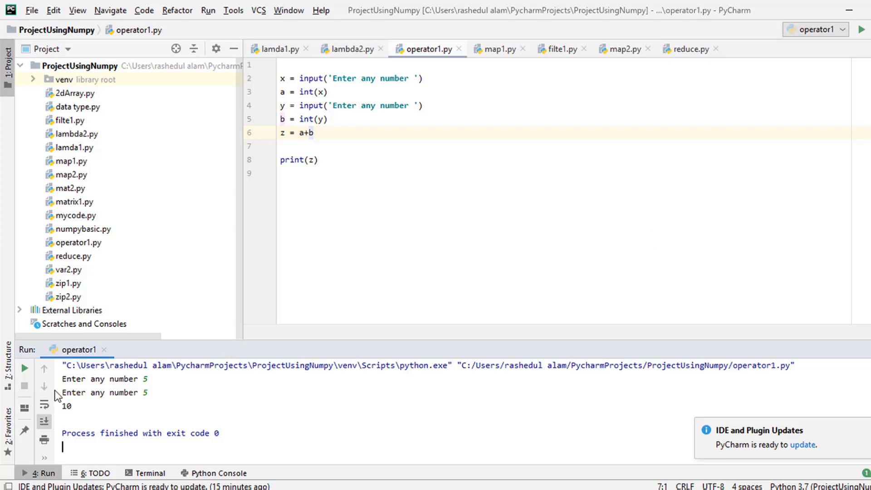
Step: Rerun operator1 with 5.5, getting ValueError: invalid literal for int() with base 10
left_click(25, 368)
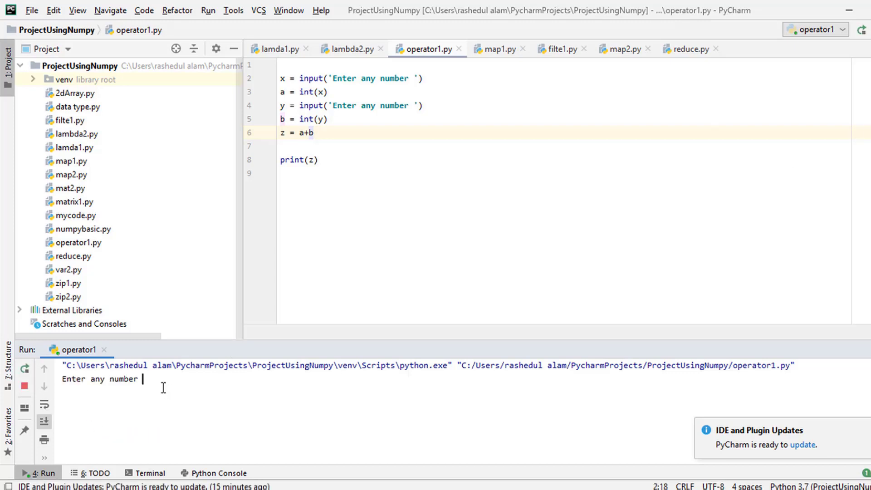
type("5.")
type("5")
key("Return")
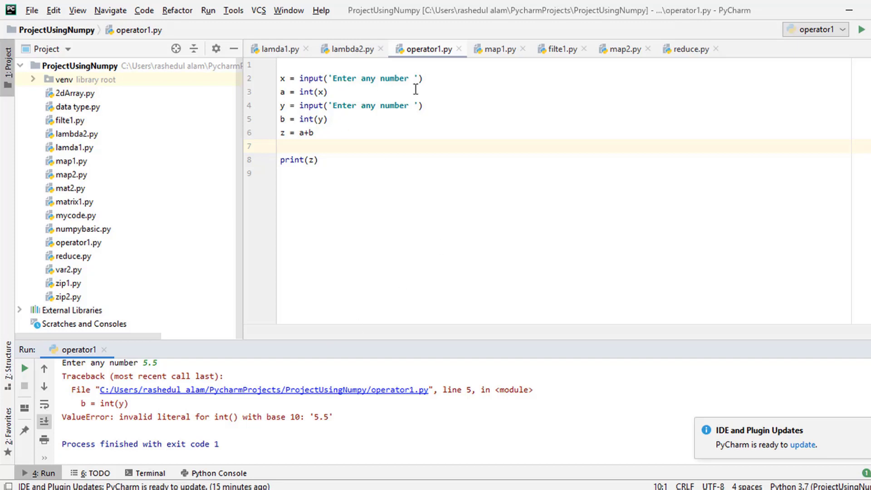
left_click(354, 92)
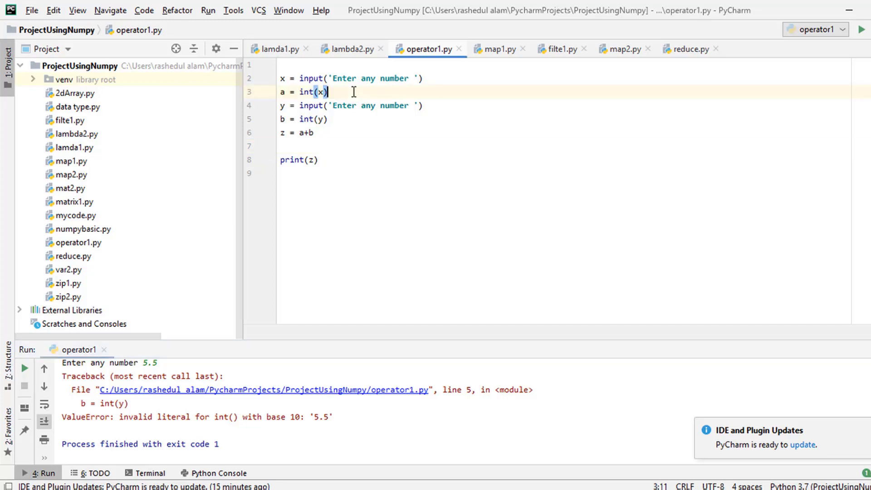
left_click(164, 417)
key("End")
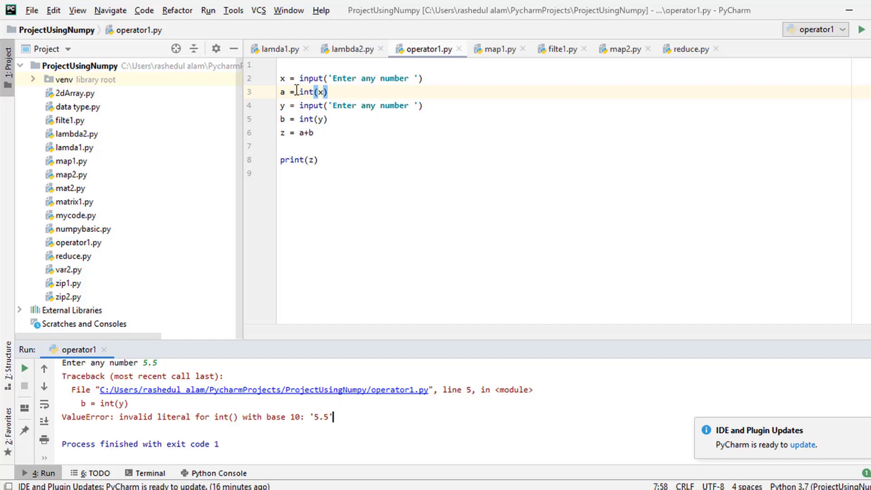
Step: Wrap line 2's input in int() and delete the a = int(x) line
left_click(298, 79)
type("i")
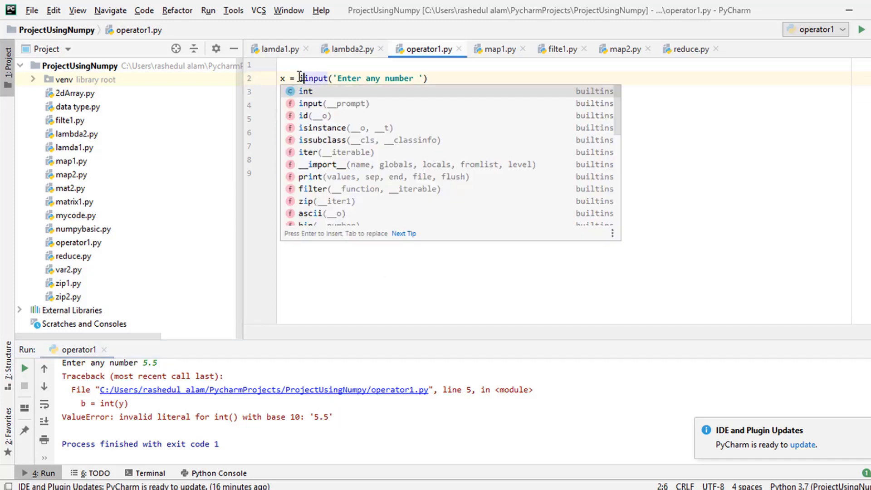
type("nt(")
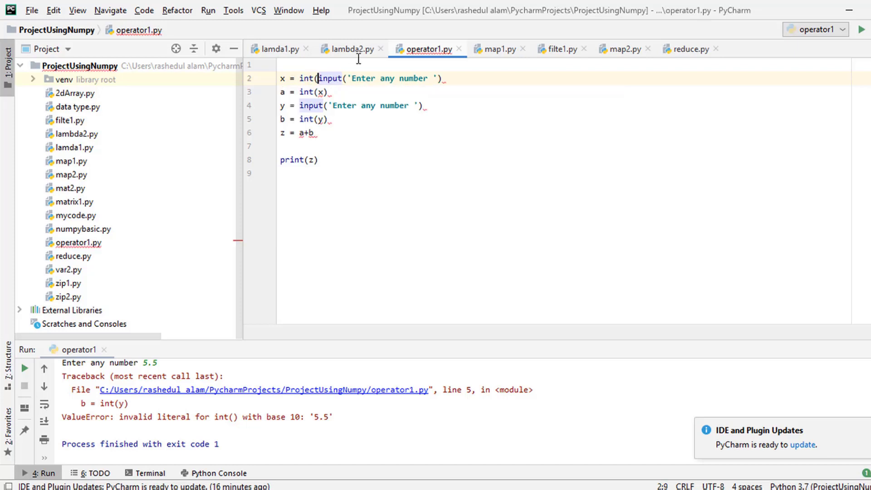
left_click(451, 76)
type(")")
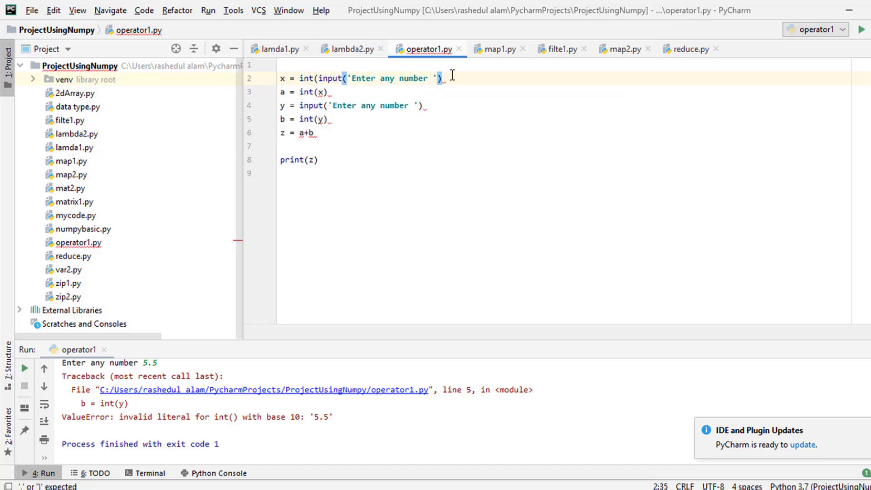
type(")")
left_click_drag(350, 93, 277, 92)
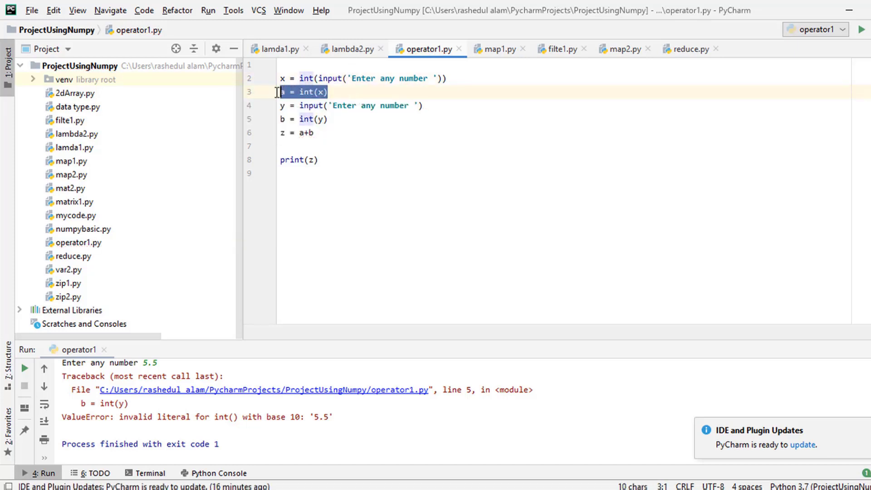
key("BackSpace")
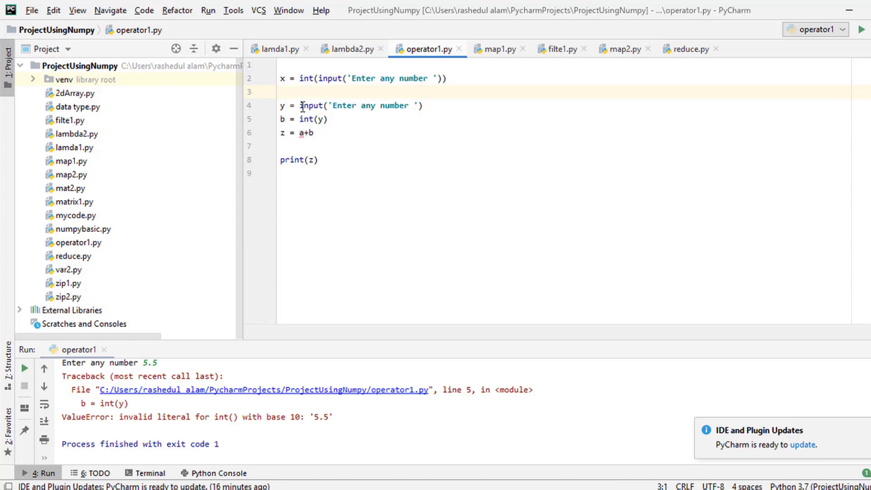
Step: Wrap line 4's input in int(), delete b = int(y), and erase a+b from z
left_click(300, 106)
type("int")
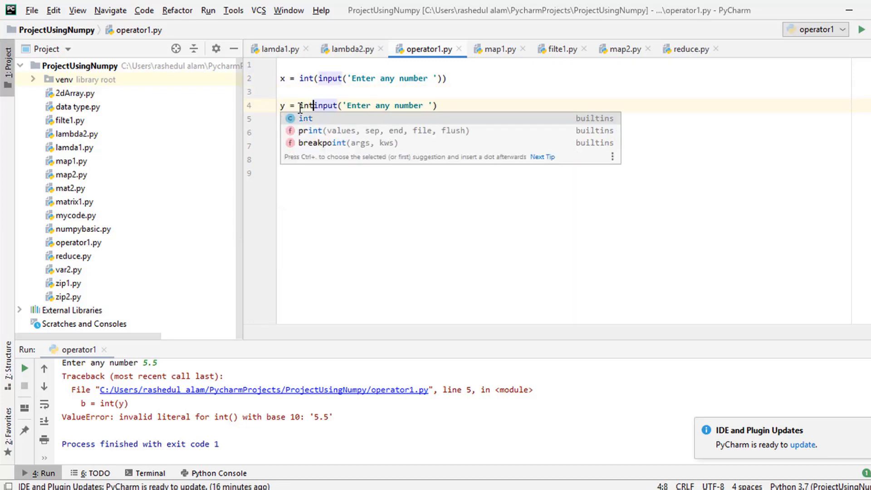
type("(")
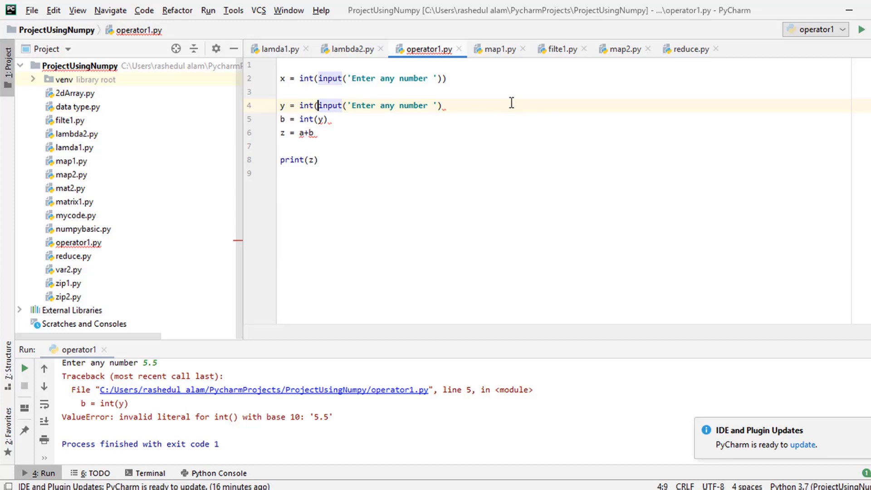
left_click(511, 103)
type(")")
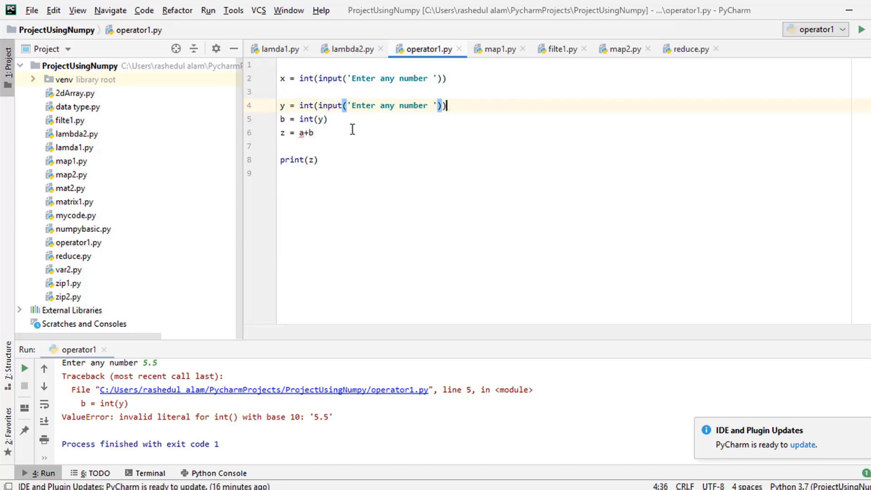
left_click(340, 119)
left_click_drag(339, 120, 280, 120)
key("BackSpace")
left_click(318, 133)
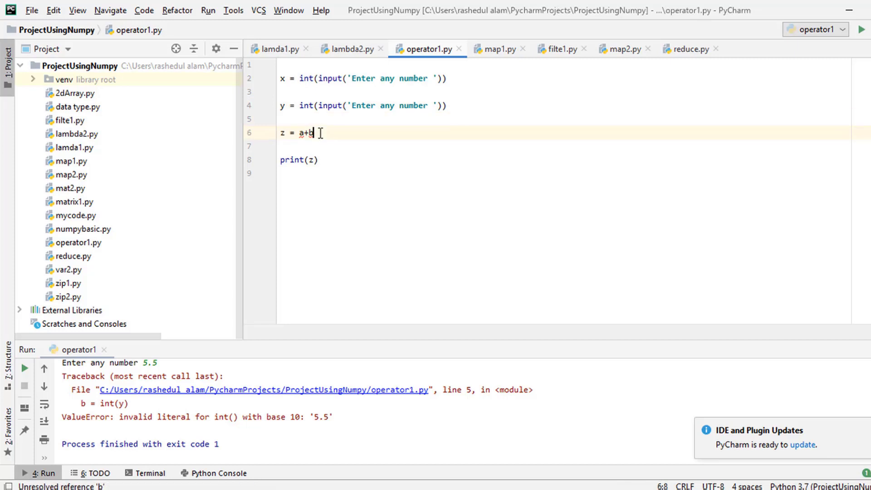
key("BackSpace")
key("BackSpace")
key("BackSpace")
type("x ")
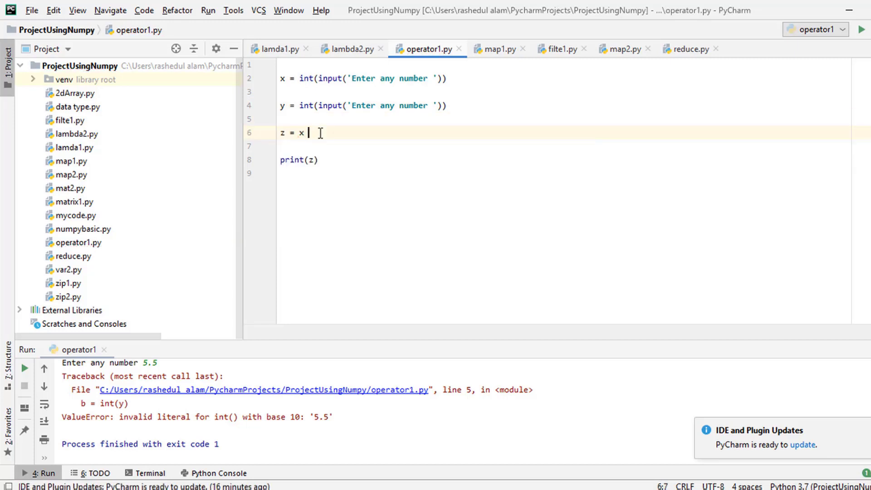
type("+ y")
Step: Run operator1.py with inputs 5 and 5, giving output 10 and exit code 0
right_click(344, 118)
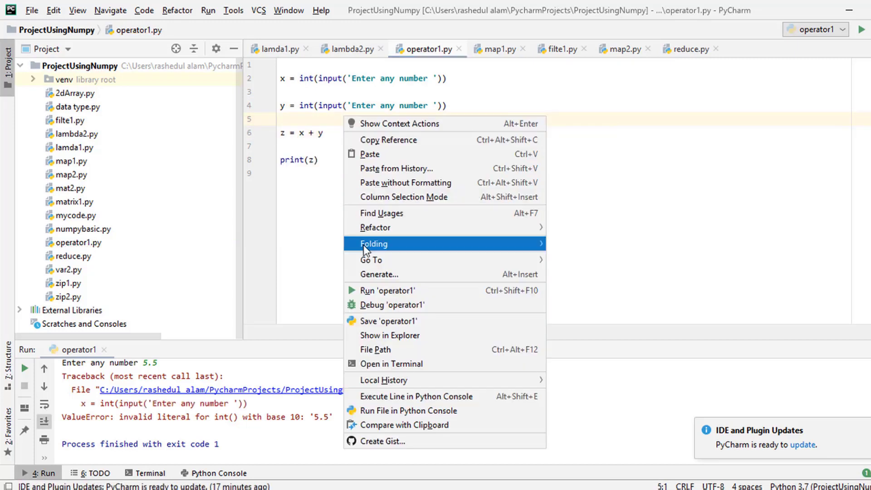
left_click(372, 287)
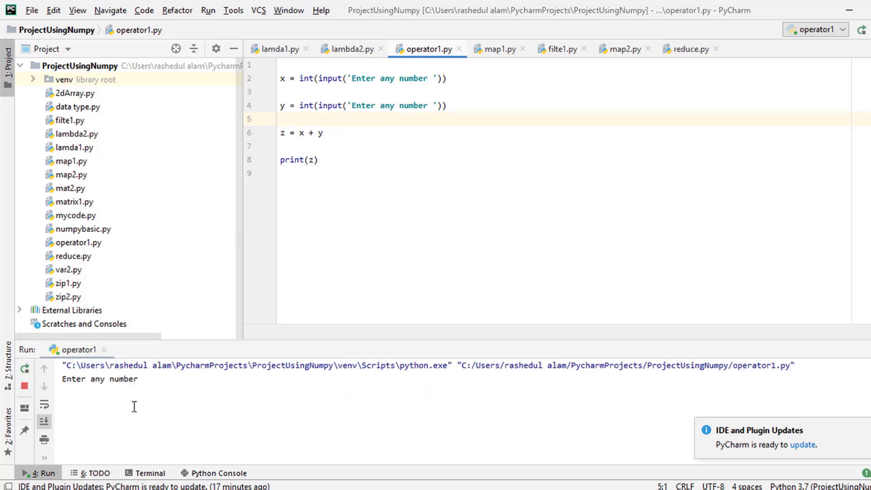
left_click(157, 387)
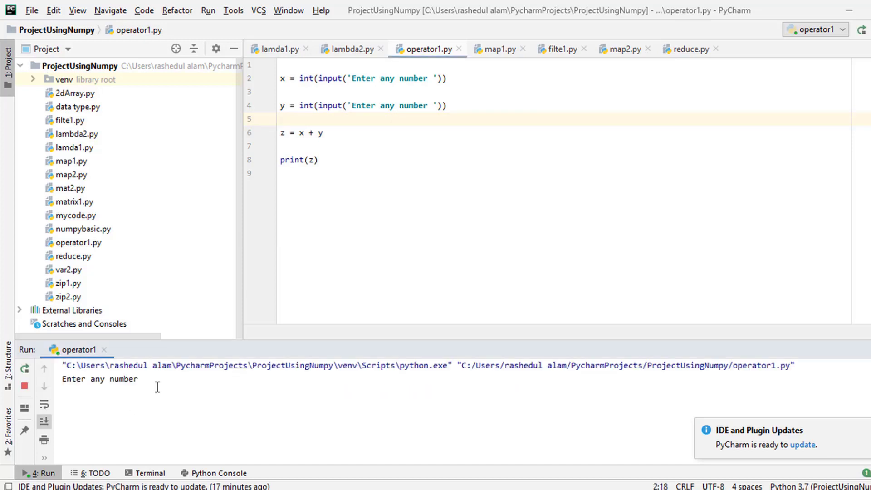
type("5")
key("Return")
type("5")
key("Return")
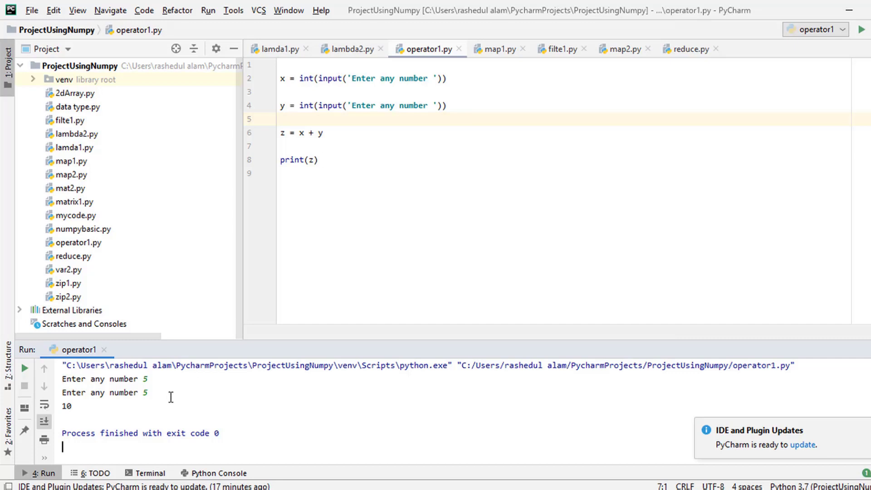
left_click(170, 392)
left_click(320, 92)
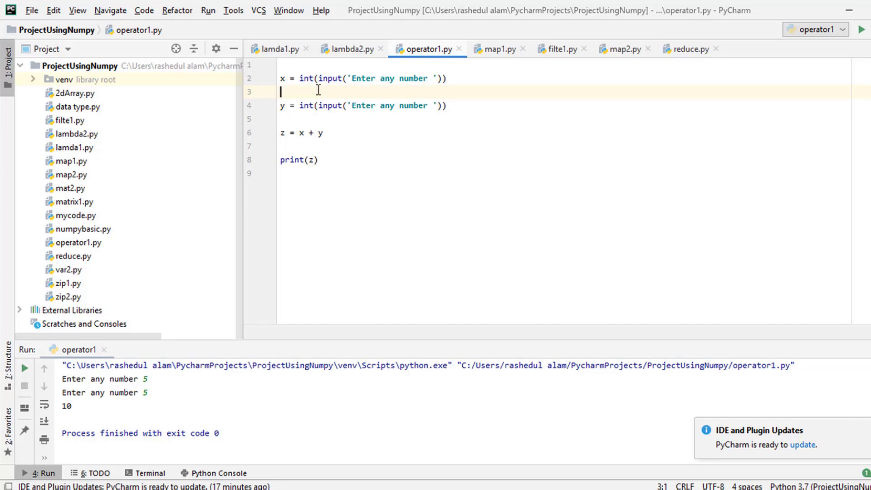
Step: Replace int() with float() on the x and y input lines 2 and 4
left_click(315, 79)
key("BackSpace")
key("BackSpace")
key("BackSpace")
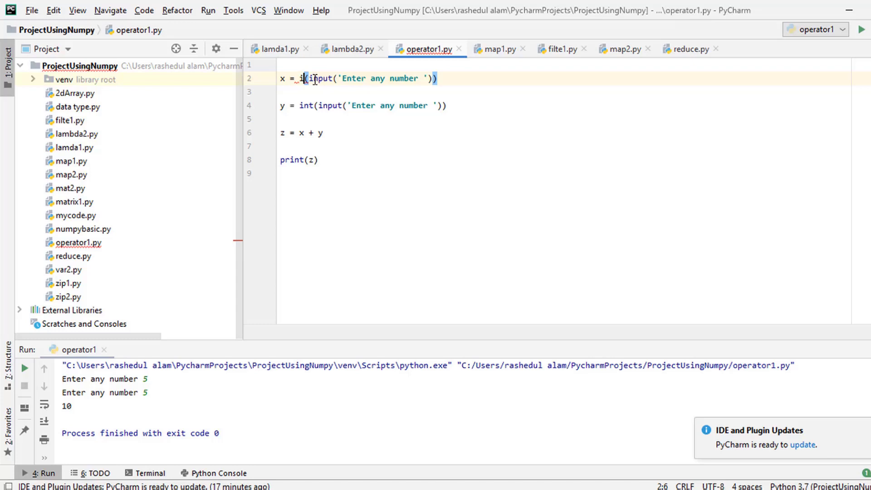
type("flo")
key("Return")
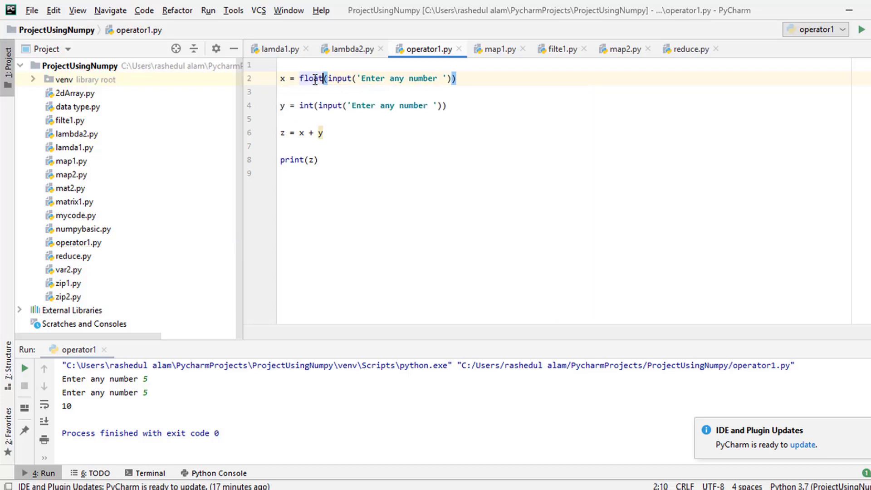
left_click(315, 106)
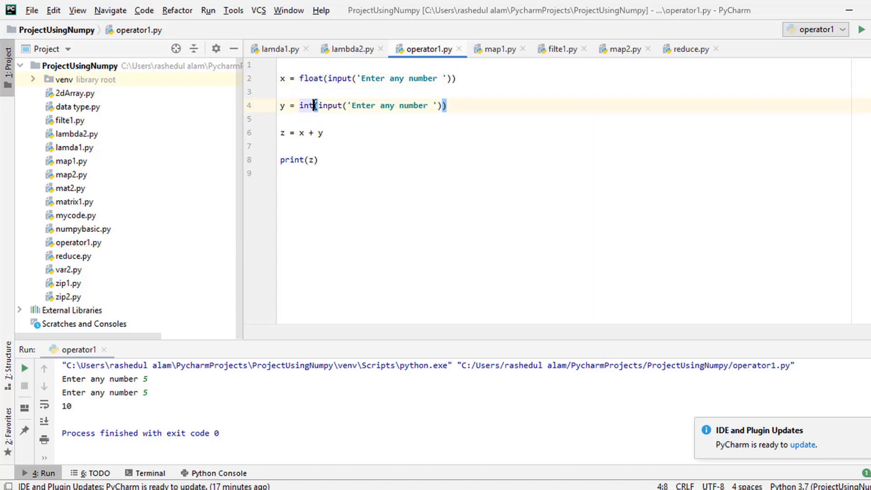
key("BackSpace")
key("BackSpace")
key("BackSpace")
type("flo")
key("Return")
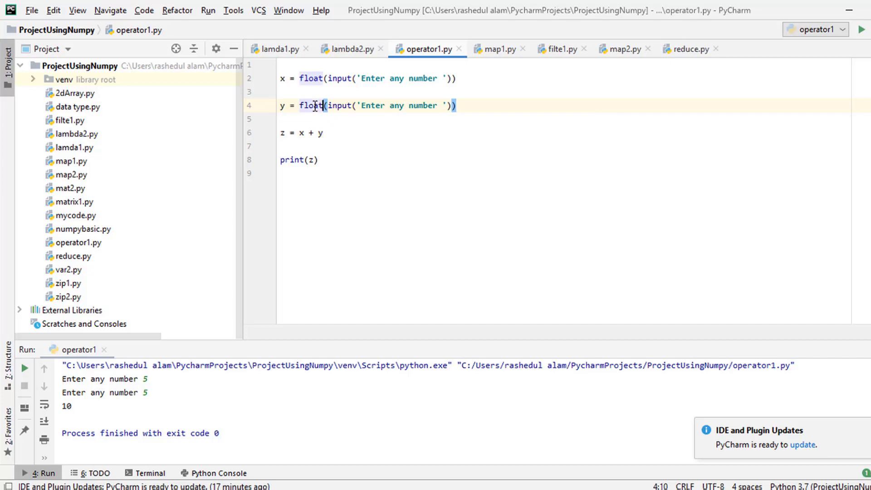
right_click(320, 93)
Step: Run the float version of operator1.py with 5.5 and 5.9, printing 11.4
left_click(344, 269)
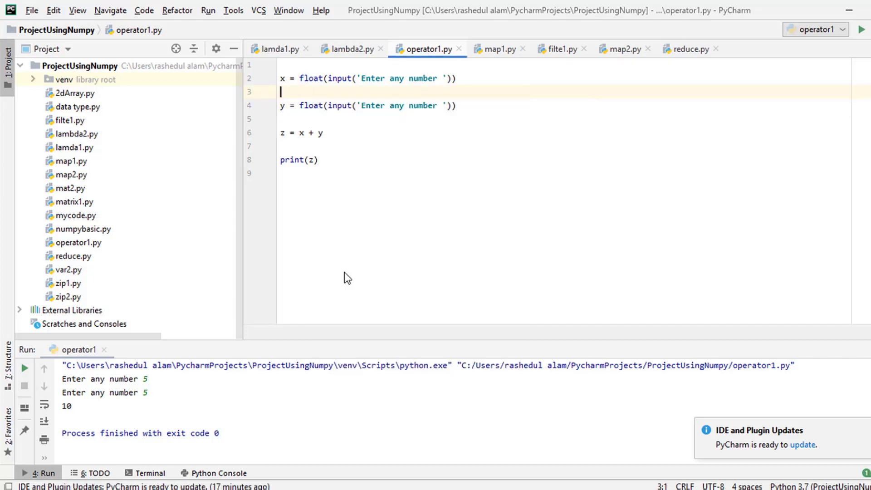
type("5")
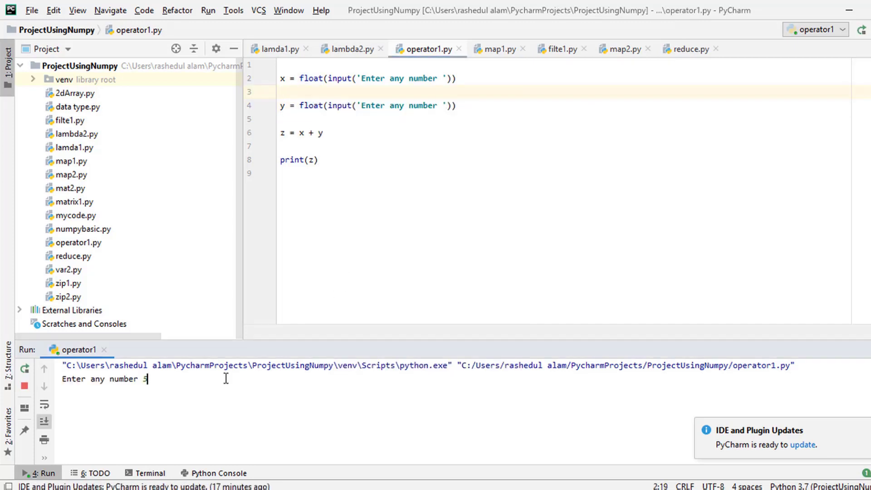
type(".5")
key("Return")
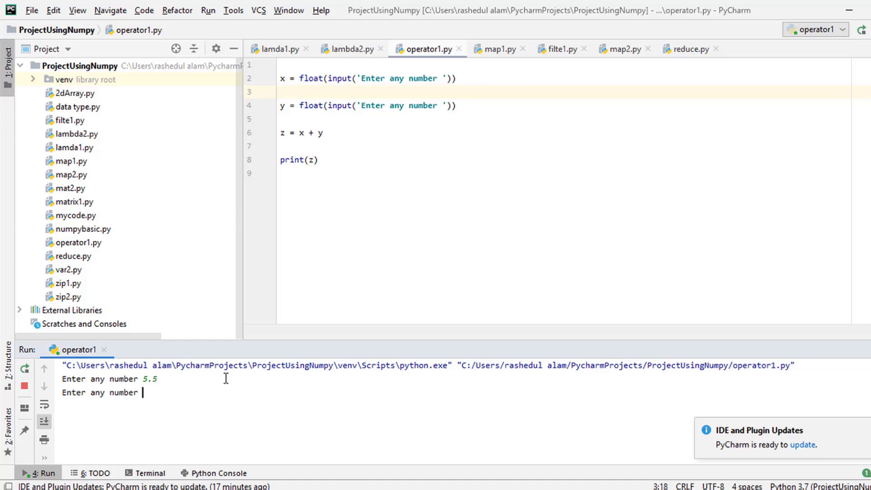
type("5.")
type("9")
key("Return")
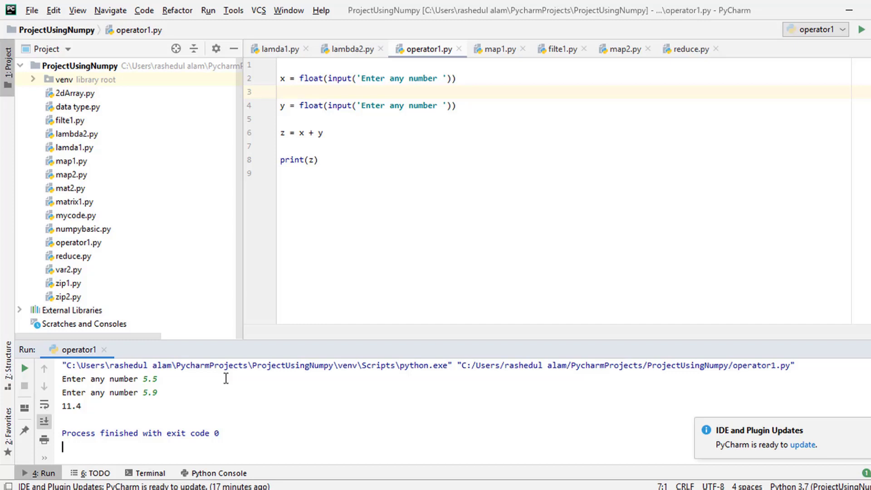
left_click(311, 119)
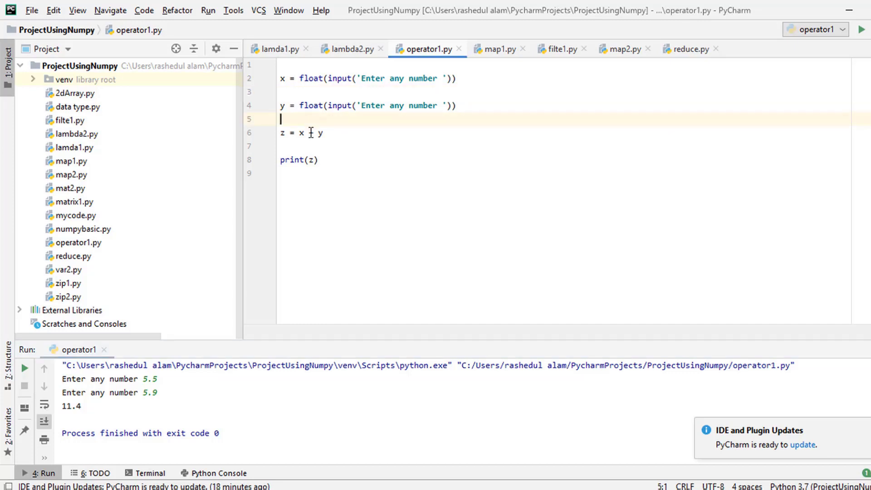
left_click(311, 144)
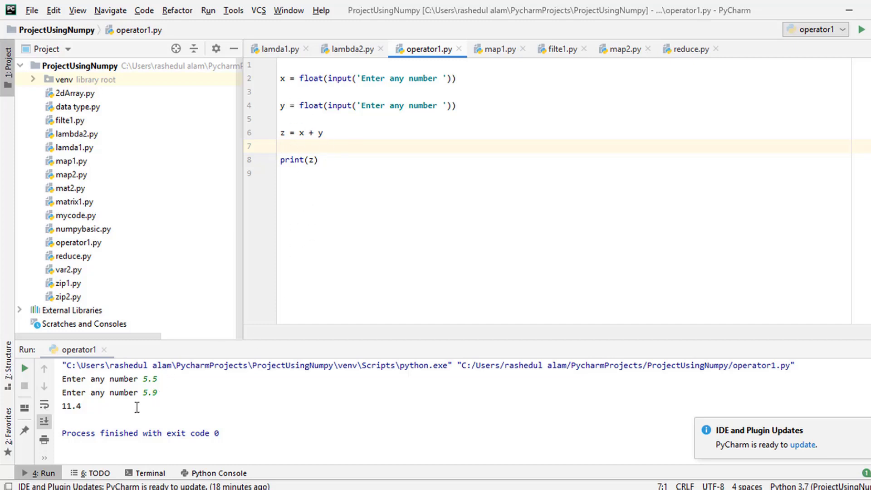
left_click(100, 412)
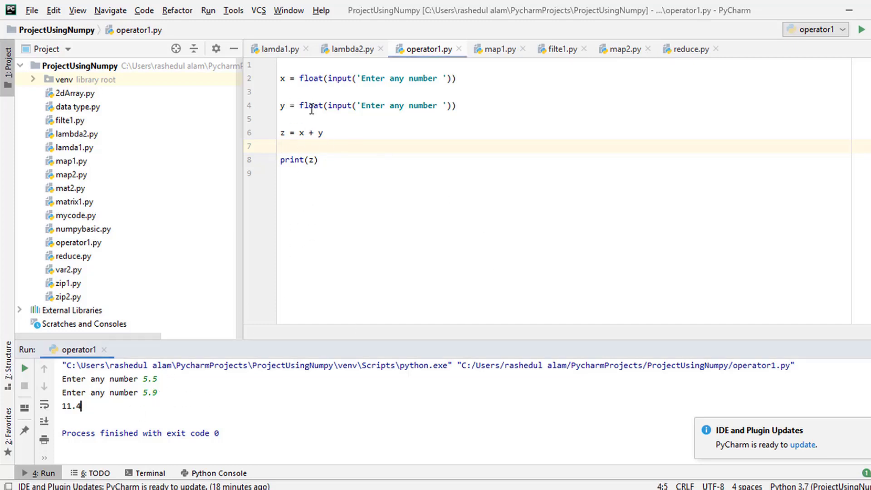
left_click(309, 115)
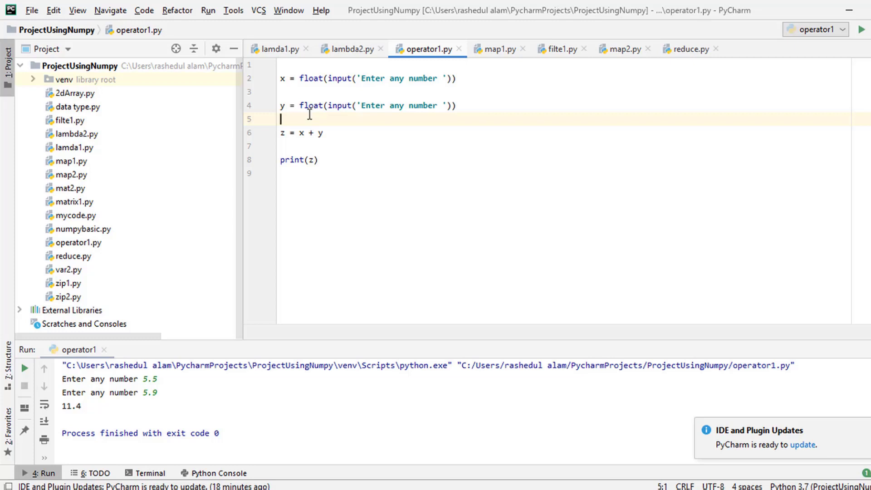
Step: Run operator1.py with 'err' as input, producing 'could not convert string to float' and exit code 1
right_click(308, 115)
left_click(343, 286)
left_click(201, 383)
type("er any number e")
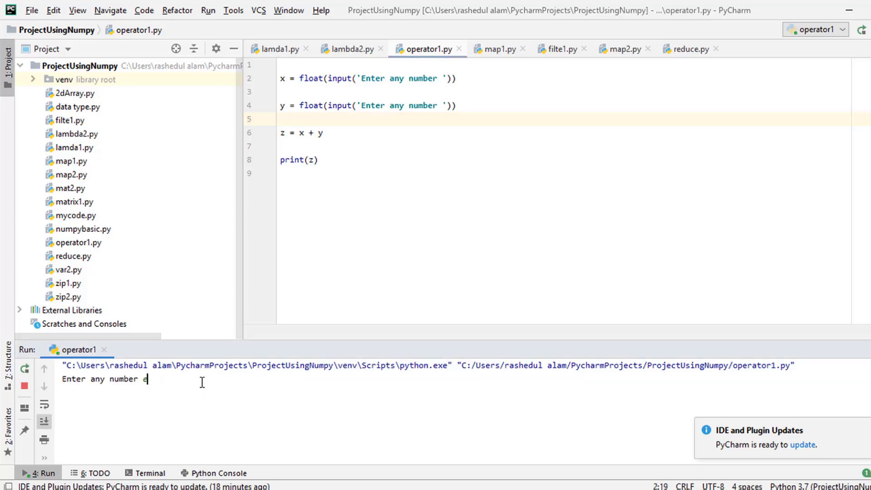
type("rr")
key("Return")
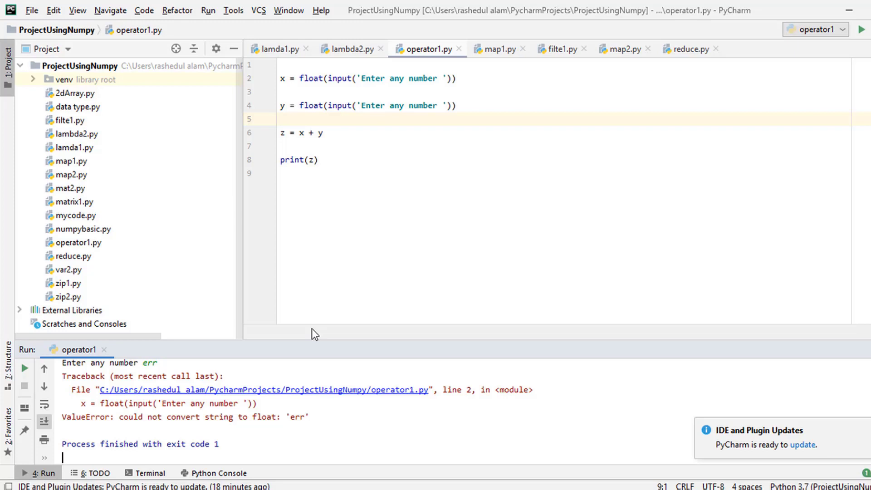
left_click(297, 119)
left_click(291, 94)
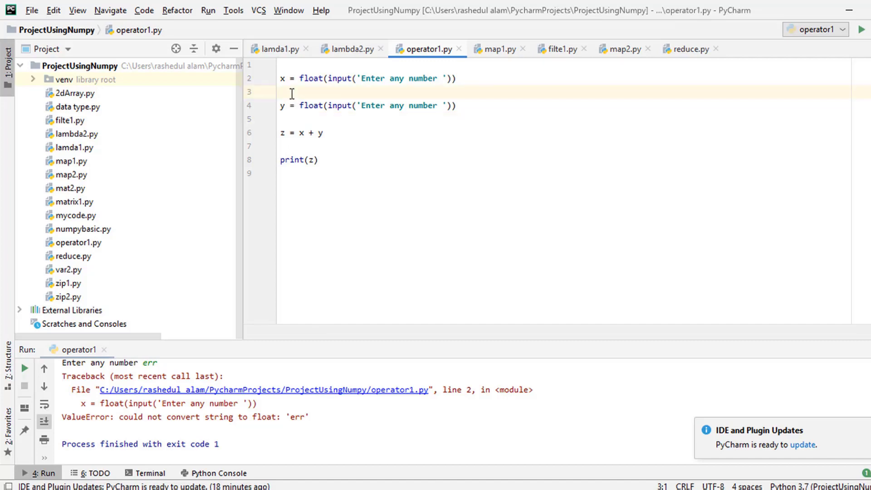